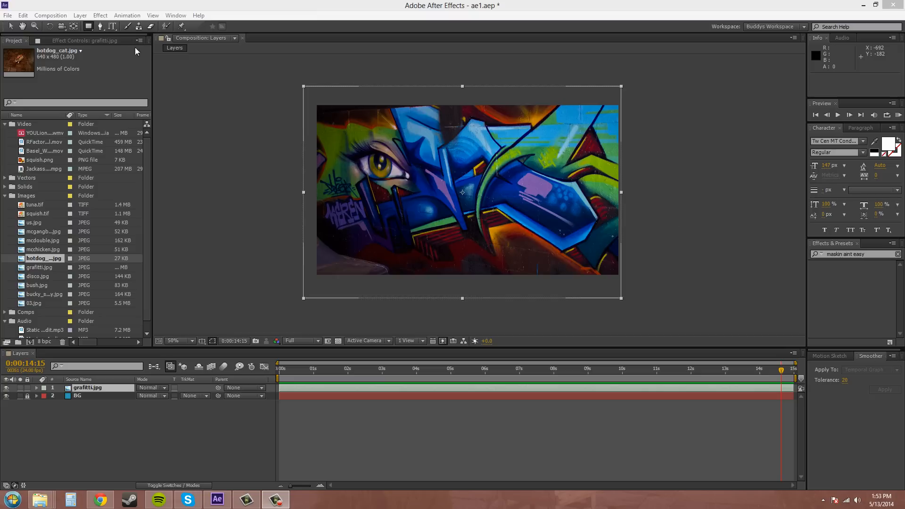
# Step: Draw a rectangular mask over the central area of the grafitti.jpg layer
pyautogui.click(103, 28)
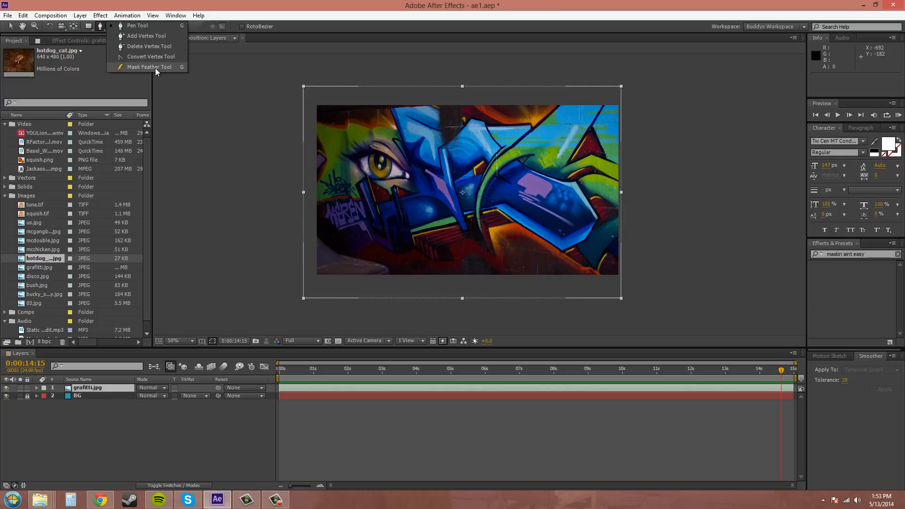
pyautogui.click(100, 26)
pyautogui.click(89, 25)
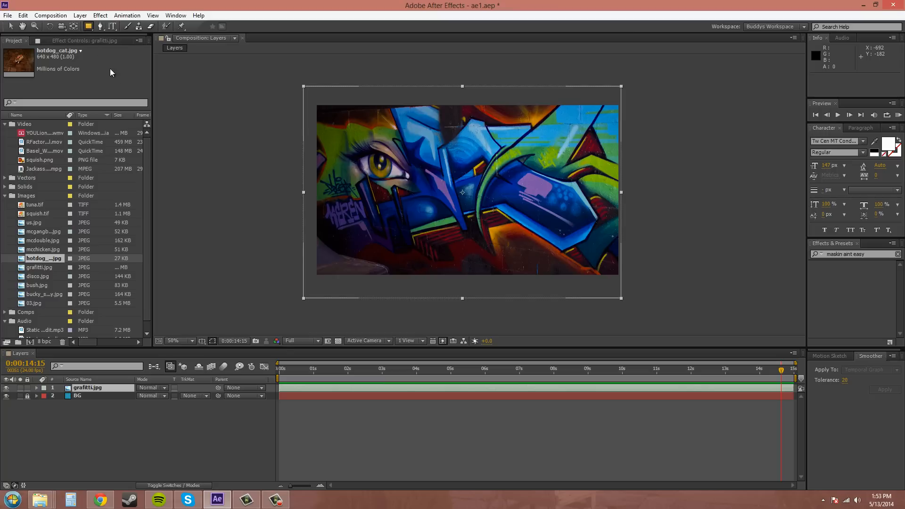
pyautogui.moveTo(372, 144)
pyautogui.mouseDown()
pyautogui.moveTo(513, 213)
pyautogui.moveTo(556, 246)
pyautogui.moveTo(618, 253)
pyautogui.moveTo(612, 246)
pyautogui.mouseUp()
pyautogui.scroll(1, 611, 247)
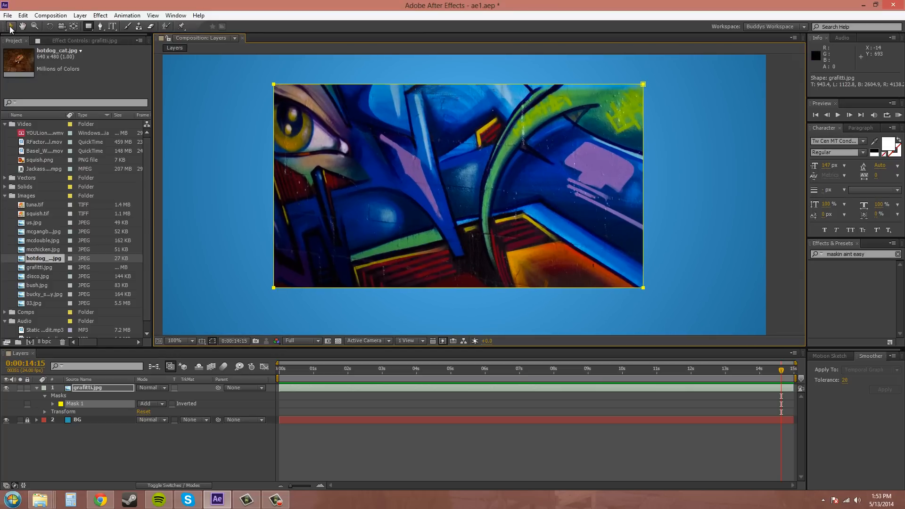
pyautogui.click(11, 27)
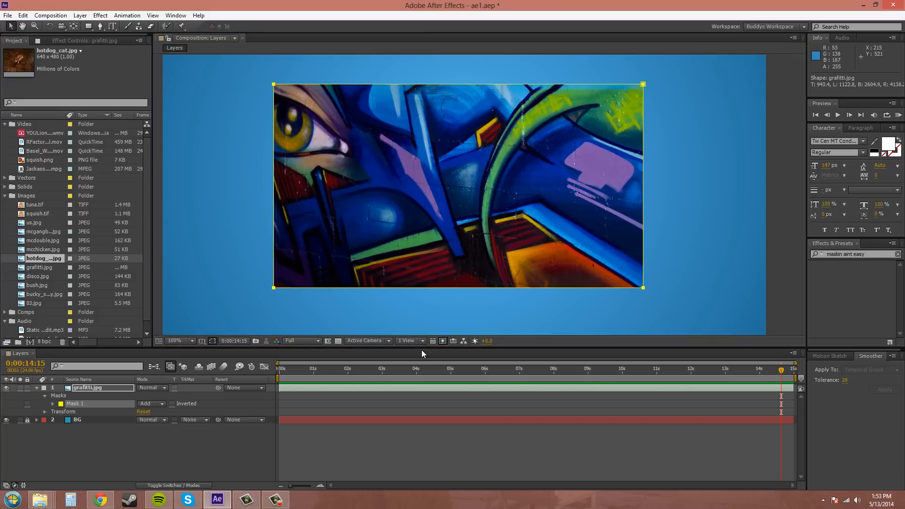
# Step: With the Mask Feather Tool, remove the trial corner point and feather Mask 1 outward from the middle of its right edge
pyautogui.click(102, 27)
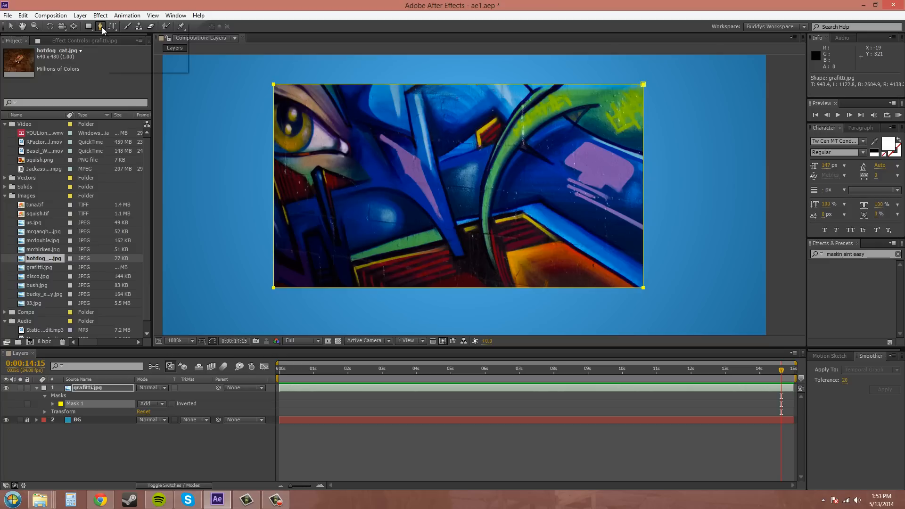
pyautogui.click(148, 66)
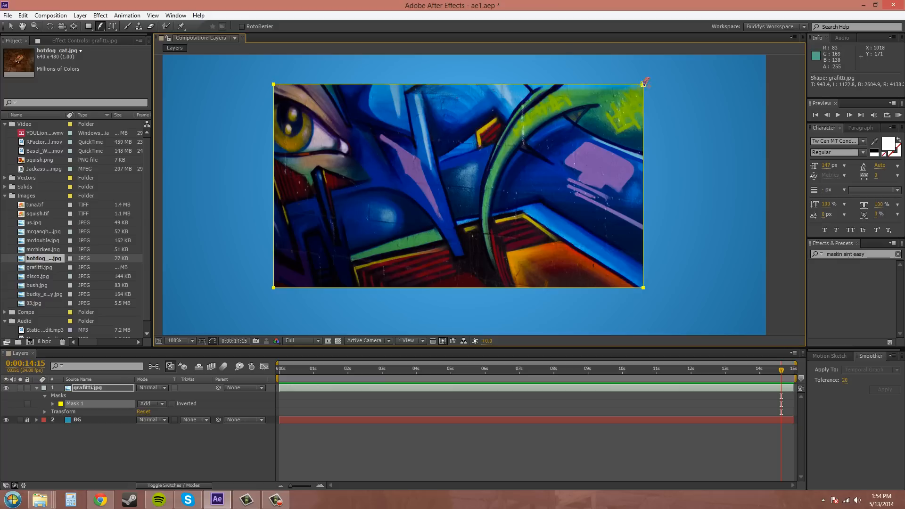
pyautogui.moveTo(644, 83); pyautogui.dragTo(675, 72)
pyautogui.keyDown('ctrl'); pyautogui.click(674, 71); pyautogui.keyUp('ctrl')
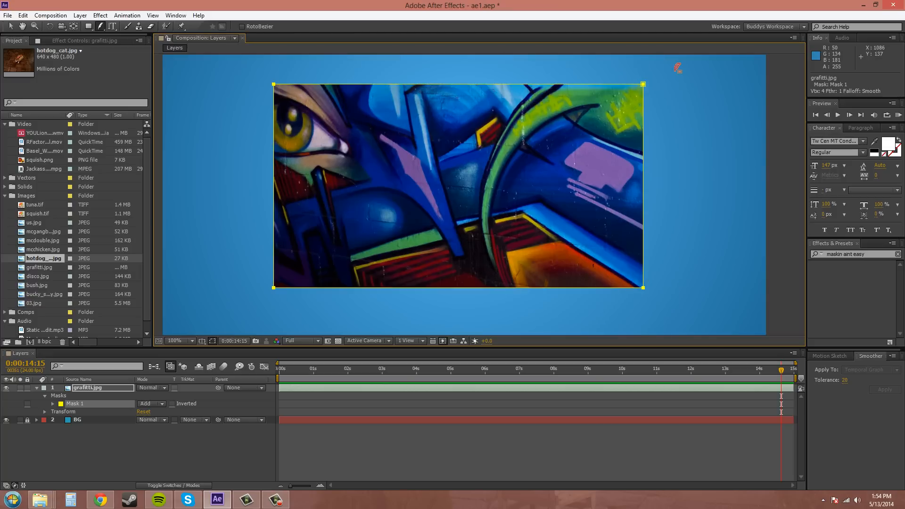
pyautogui.moveTo(644, 186); pyautogui.dragTo(680, 183)
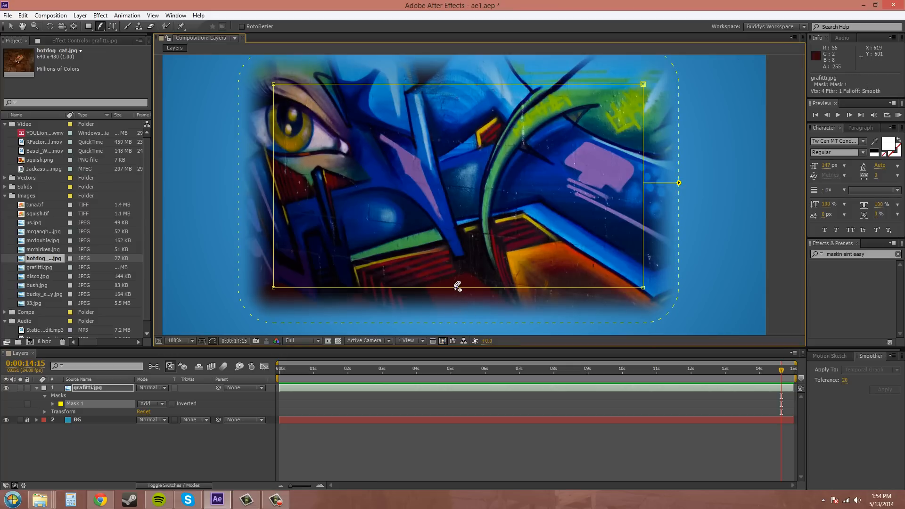
# Step: Add outward feather points to Mask 1's bottom, top and left edges, varying the feather distance around the mask
pyautogui.moveTo(458, 286); pyautogui.dragTo(459, 312)
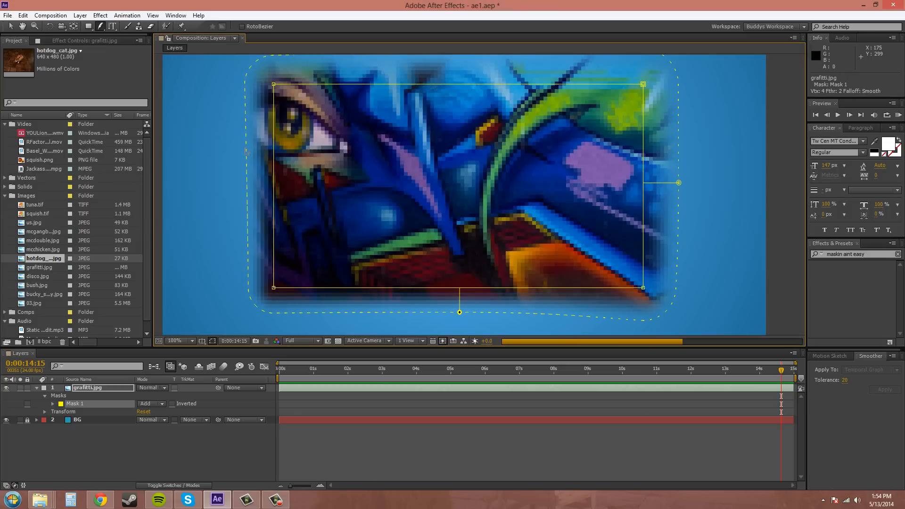
pyautogui.moveTo(361, 181); pyautogui.dragTo(361, 207)
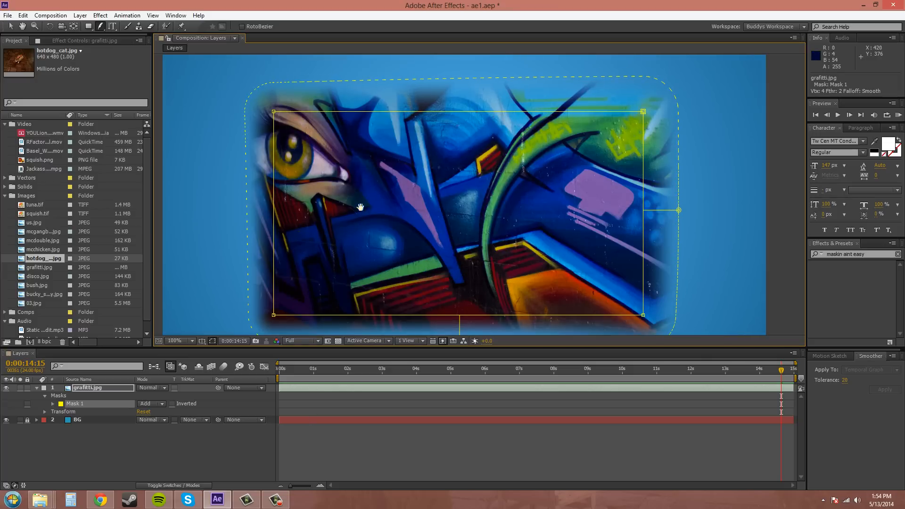
pyautogui.moveTo(320, 78); pyautogui.dragTo(325, 96)
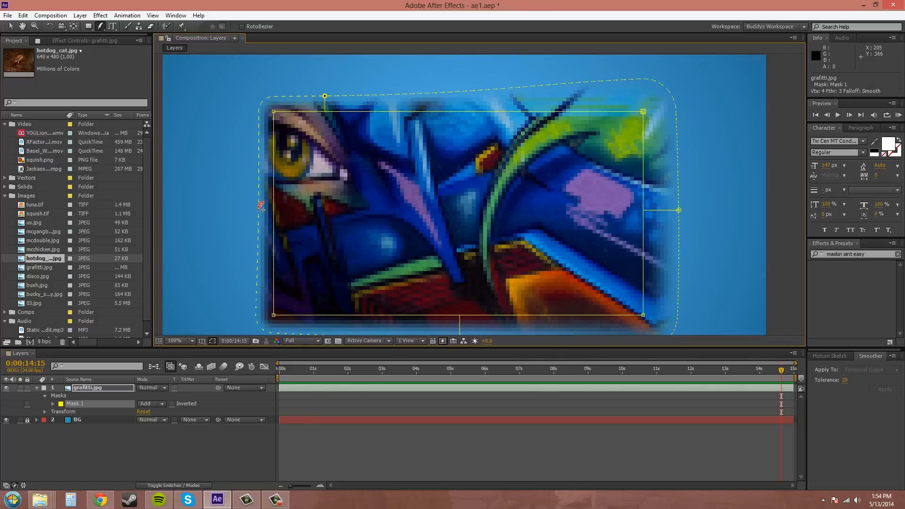
pyautogui.moveTo(258, 207); pyautogui.dragTo(220, 185)
pyautogui.moveTo(370, 259); pyautogui.dragTo(382, 211)
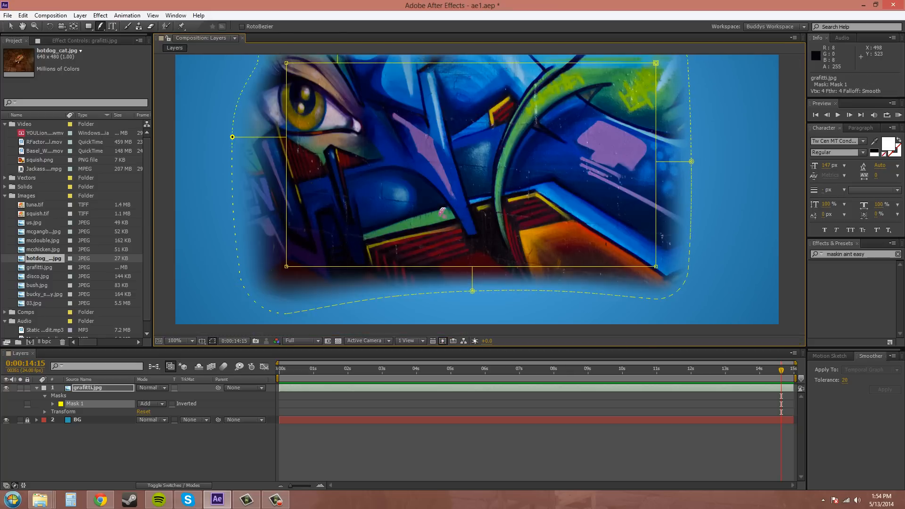
pyautogui.moveTo(440, 211); pyautogui.dragTo(433, 217)
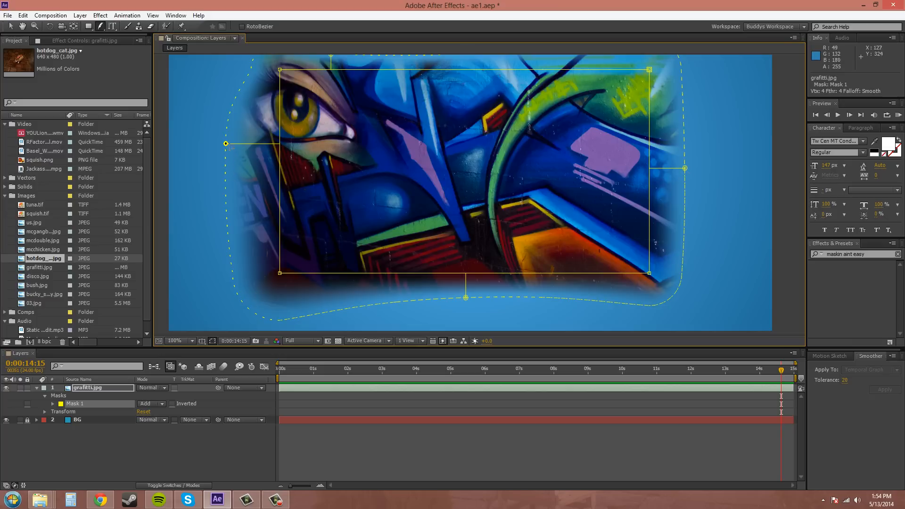
pyautogui.moveTo(226, 143); pyautogui.dragTo(231, 184)
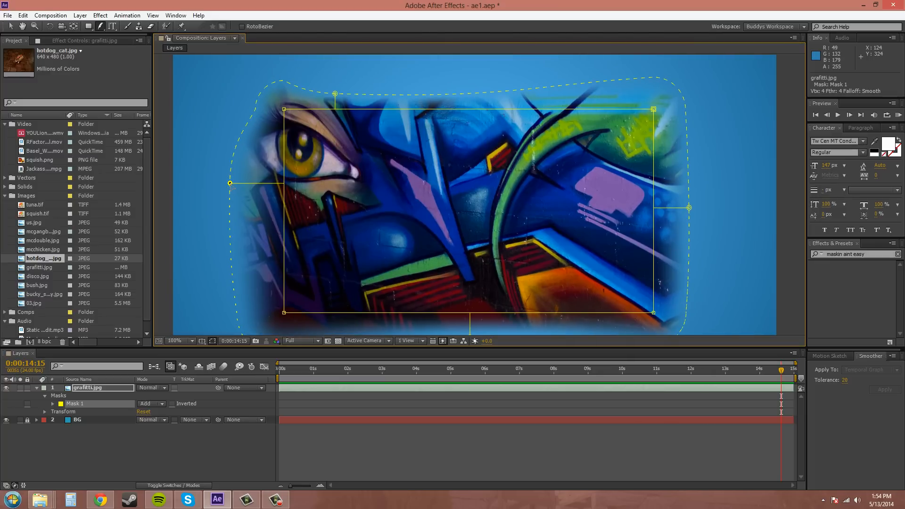
# Step: Try the Hold option on the left-edge and top-edge feather points, and undo both changes
pyautogui.rightClick(230, 184)
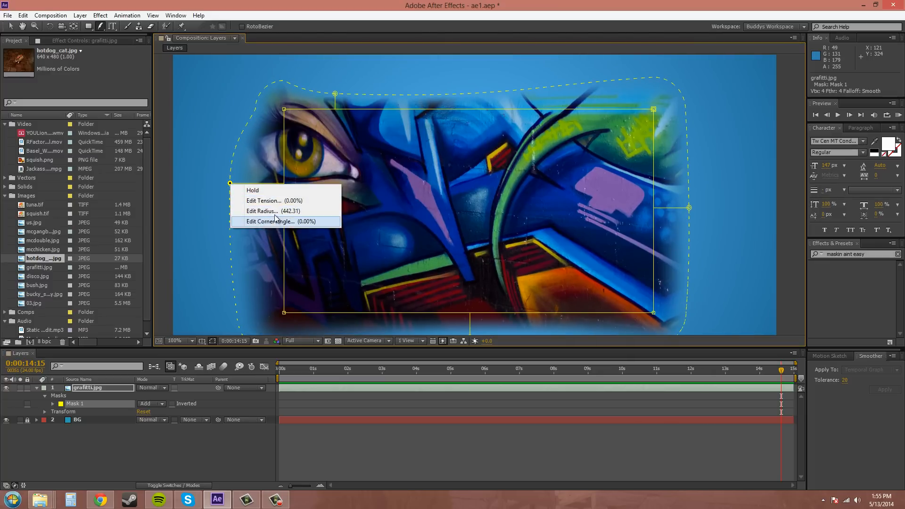
pyautogui.click(263, 194)
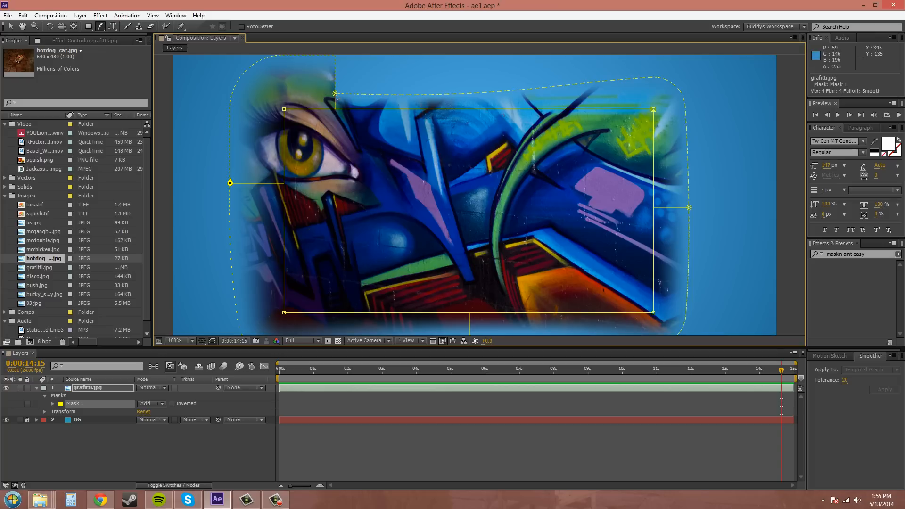
pyautogui.moveTo(335, 93); pyautogui.dragTo(338, 91)
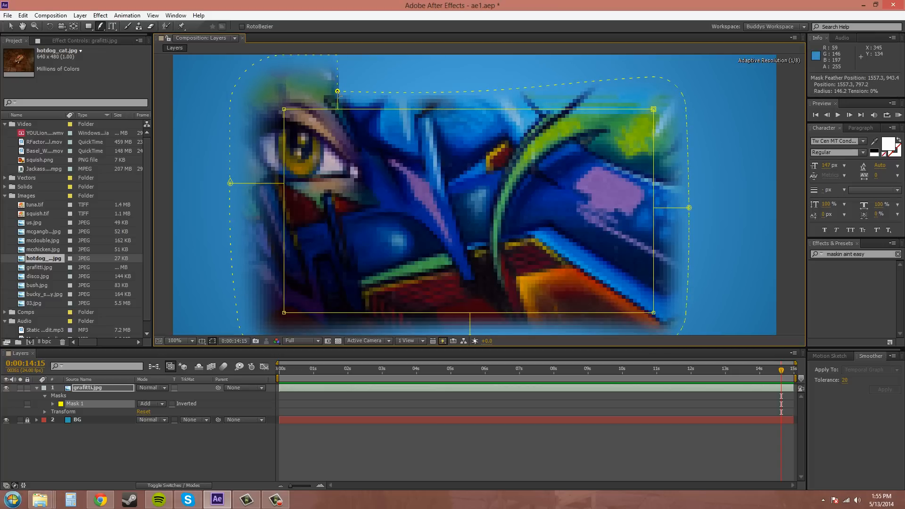
pyautogui.rightClick(337, 92)
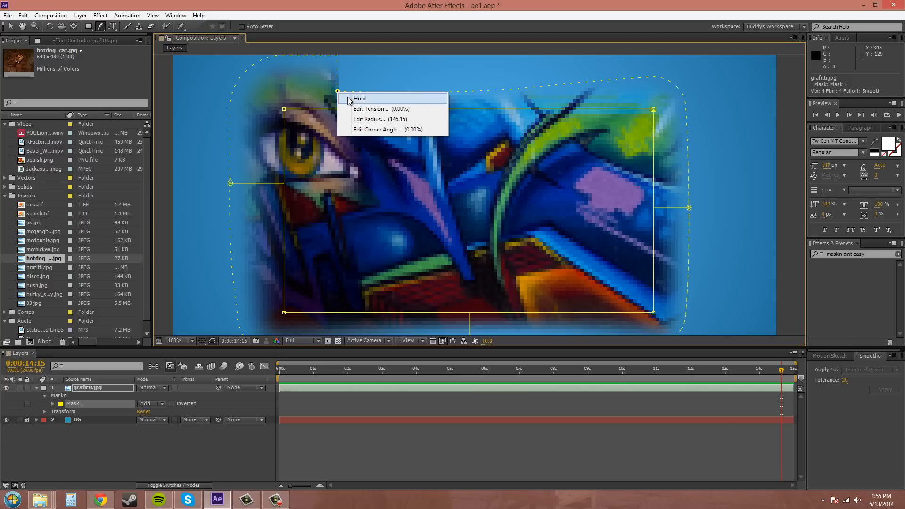
pyautogui.click(359, 99)
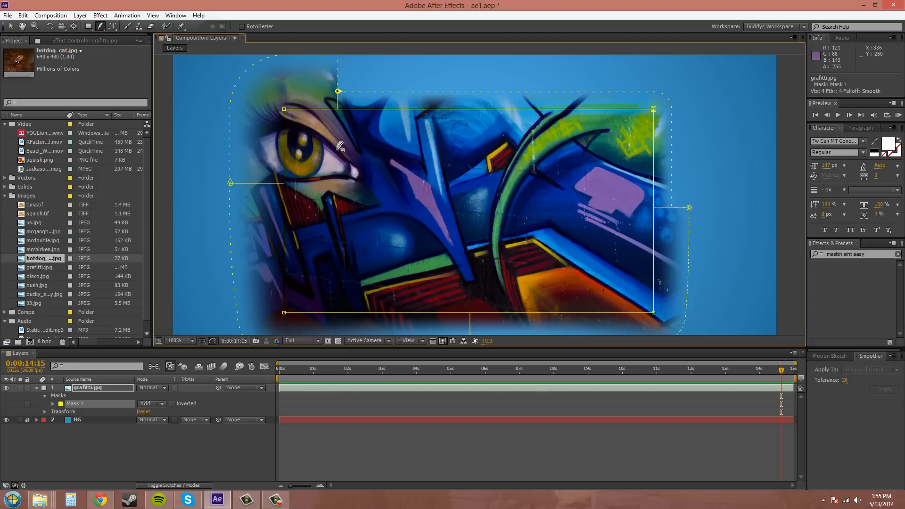
pyautogui.moveTo(338, 149); pyautogui.dragTo(373, 177)
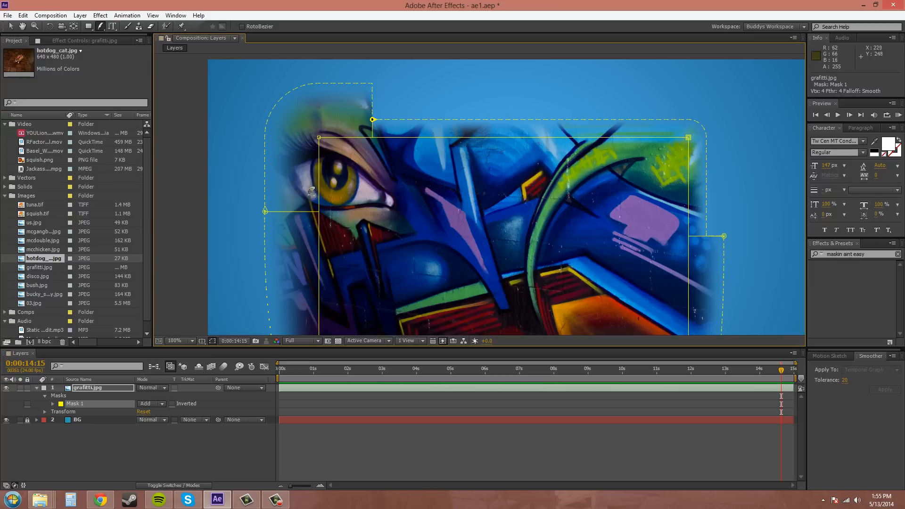
pyautogui.hotkey('ctrl', 'z')
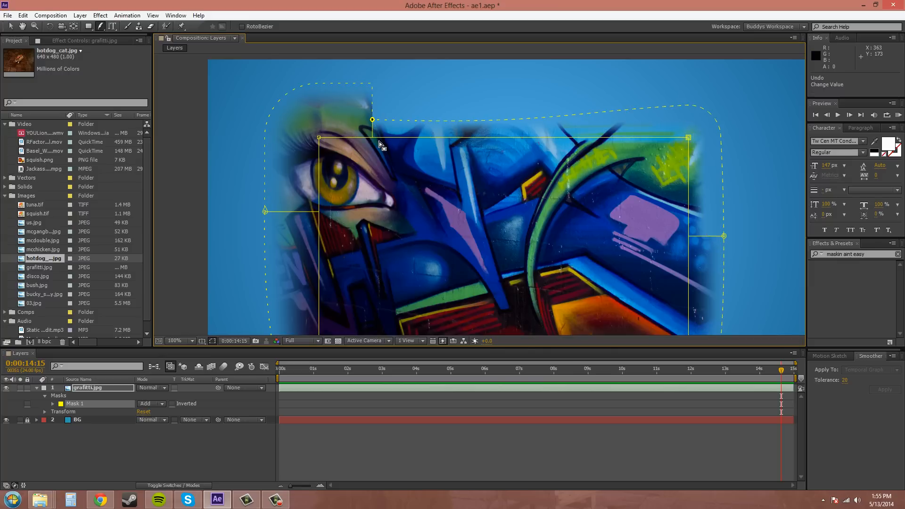
pyautogui.hotkey('ctrl', 'z')
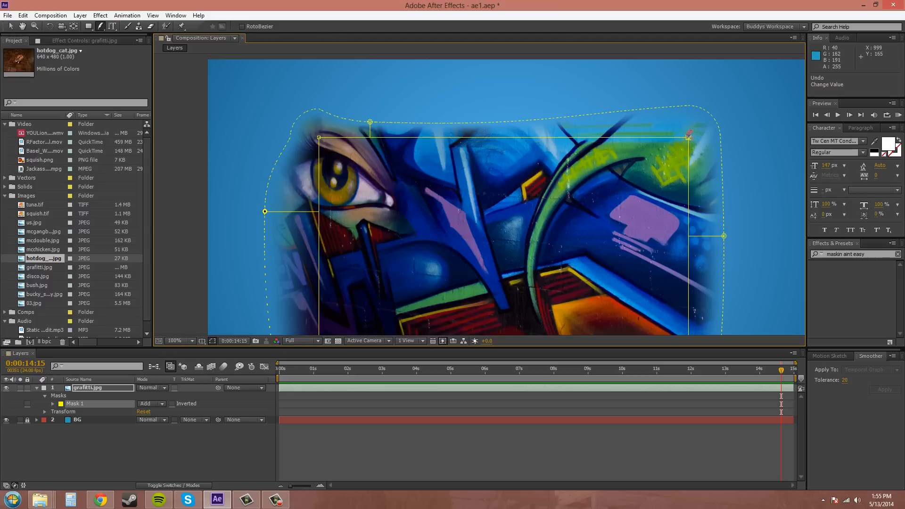
# Step: Set the feather tension of the mask's top-edge feather point to 100
pyautogui.rightClick(371, 123)
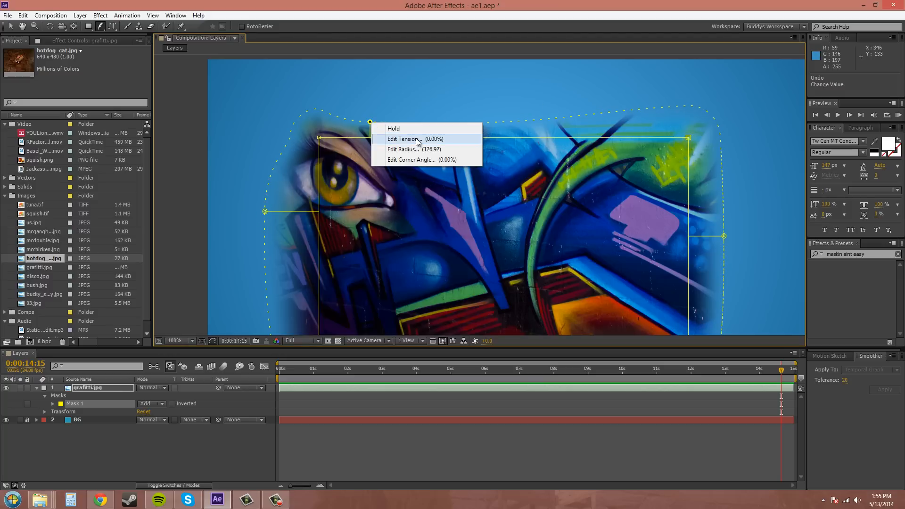
pyautogui.click(417, 140)
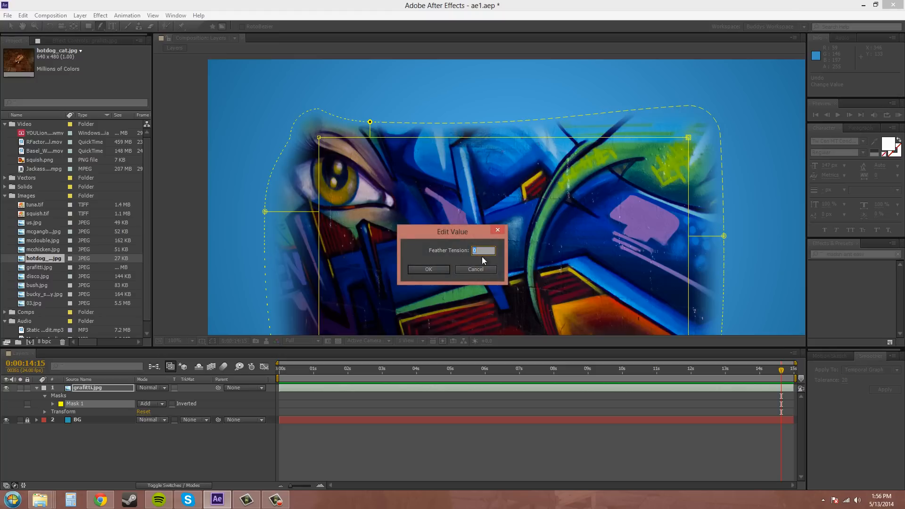
pyautogui.write('100')
pyautogui.press('Return')
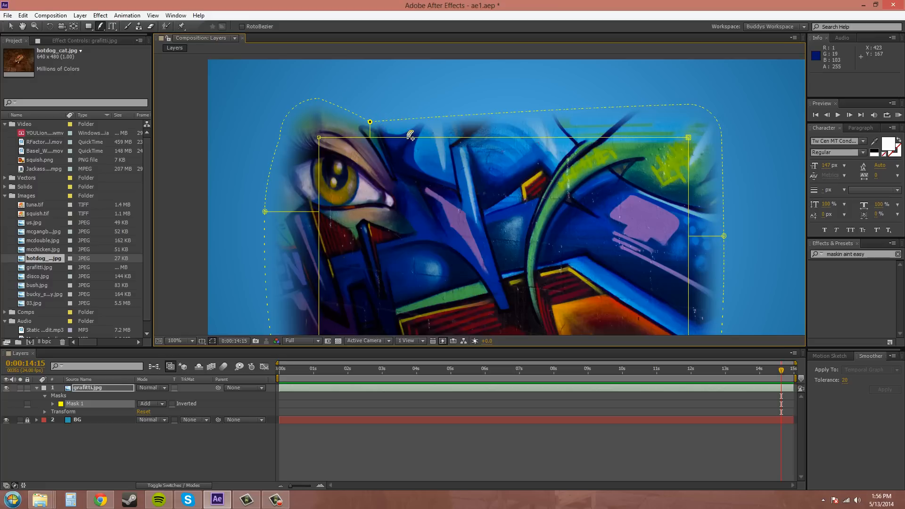
# Step: Add two more feather points along the mask's top edge and restore the first top-edge point's smooth feather tension
pyautogui.moveTo(410, 135); pyautogui.dragTo(406, 101)
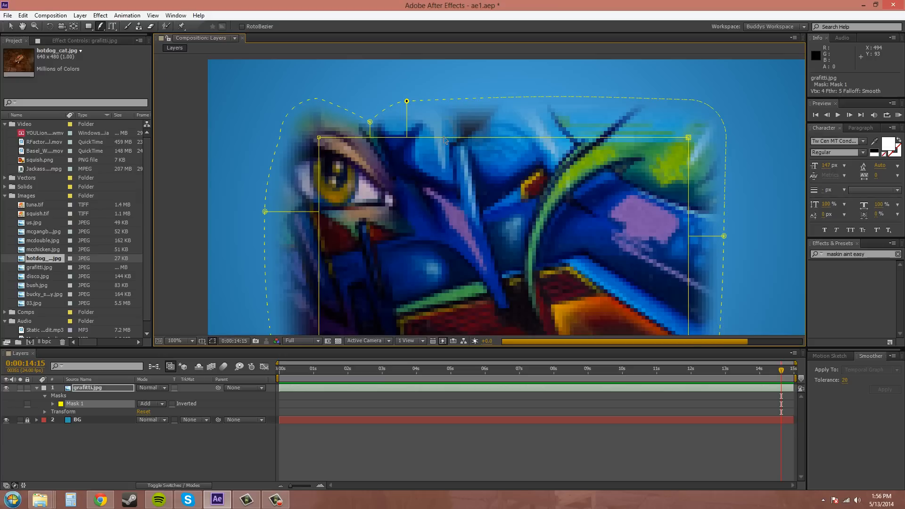
pyautogui.moveTo(444, 135); pyautogui.dragTo(443, 120)
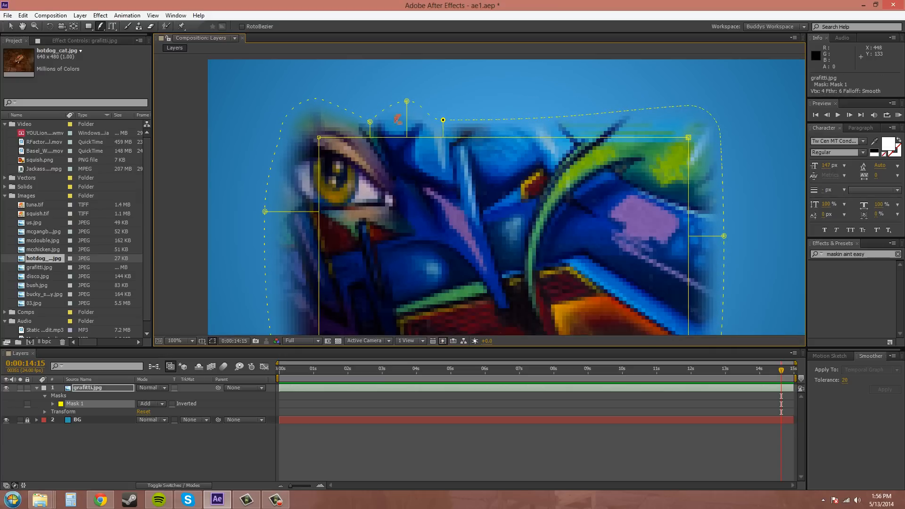
pyautogui.rightClick(370, 122)
pyautogui.click(387, 139)
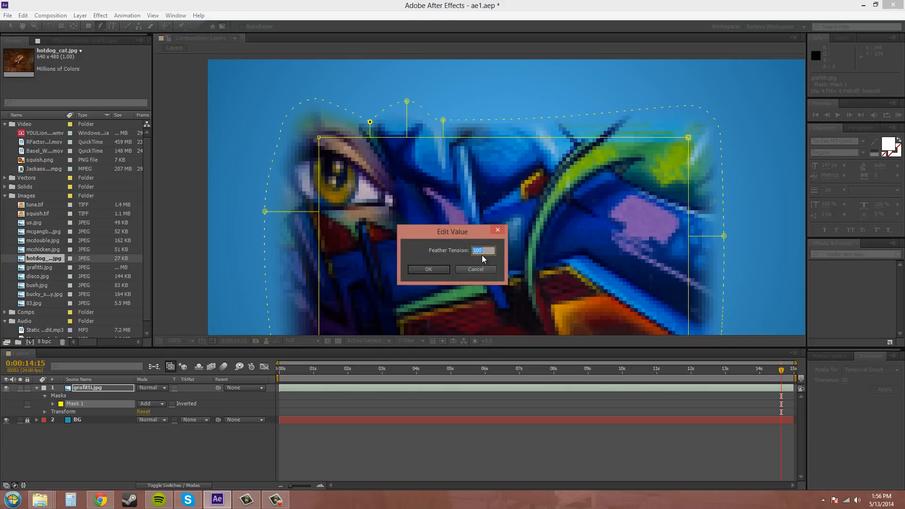
pyautogui.press('Return')
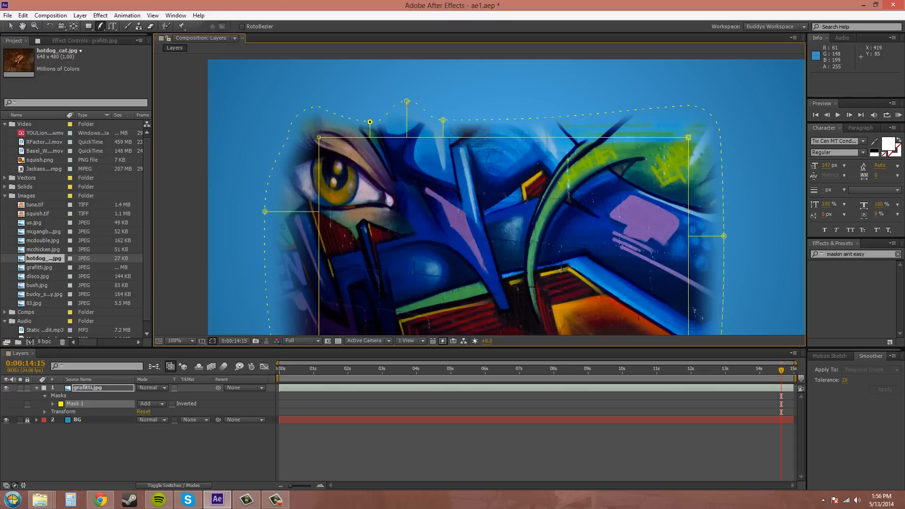
# Step: Increase the feather tension of the middle feather point on the mask's top edge
pyautogui.click(407, 100)
pyautogui.rightClick(407, 102)
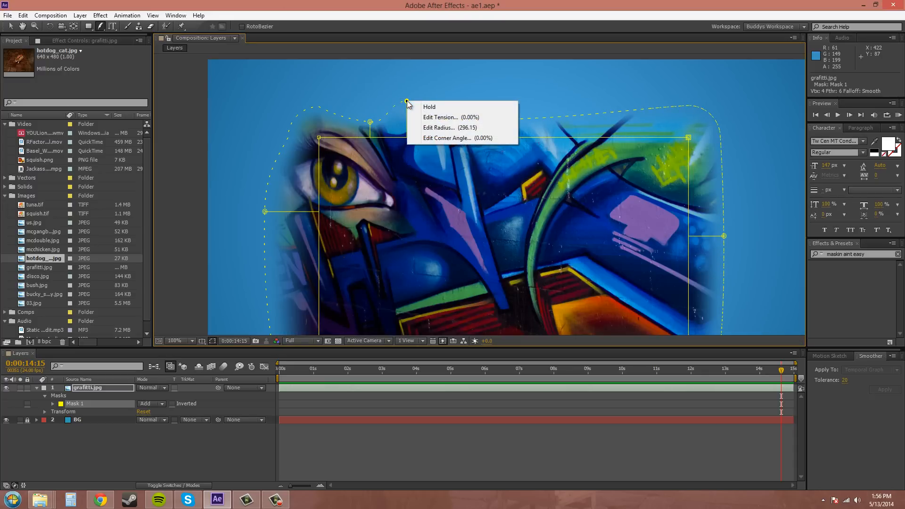
pyautogui.click(432, 118)
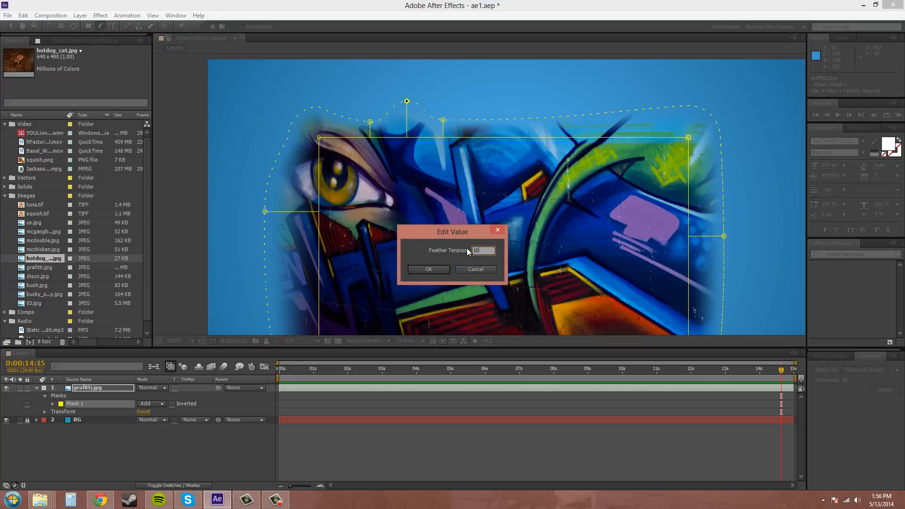
pyautogui.press('Return')
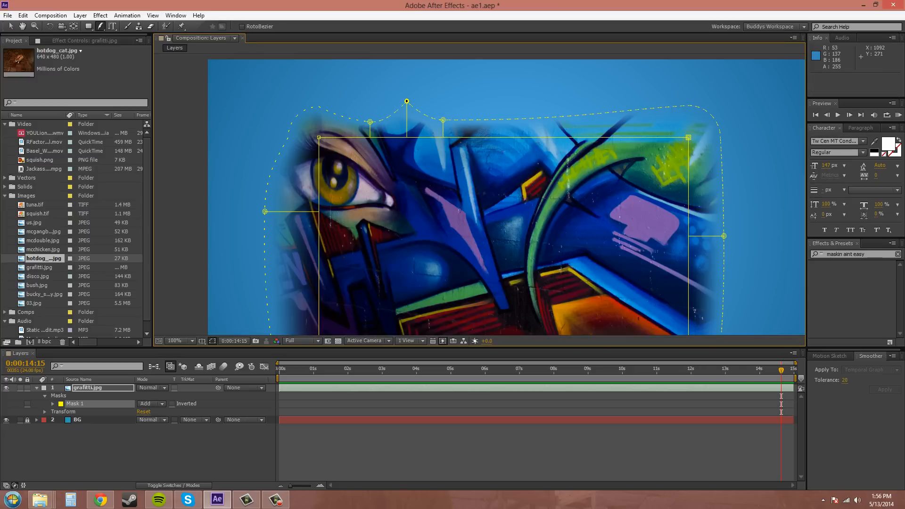
# Step: Undo the last tension adjustment, set the middle feather point's tension to 0% directly on the mask, and select the neighbouring point
pyautogui.hotkey('ctrl', 'z')
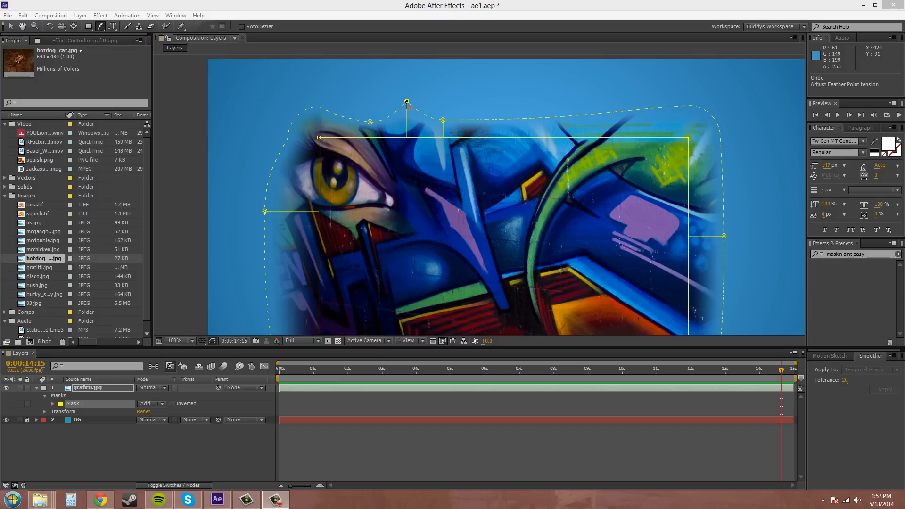
pyautogui.moveTo(407, 101)
pyautogui.mouseDown()
pyautogui.moveTo(430, 99)
pyautogui.moveTo(416, 113)
pyautogui.moveTo(410, 104)
pyautogui.mouseUp()
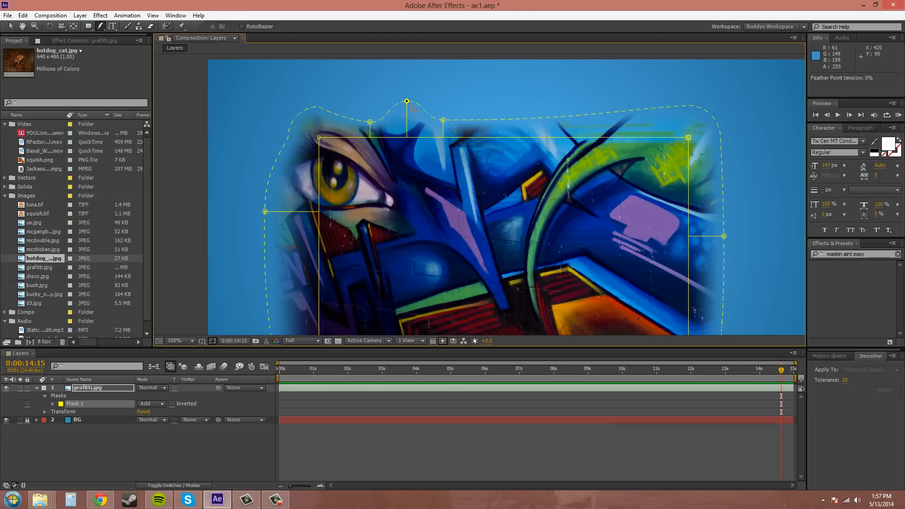
pyautogui.click(443, 119)
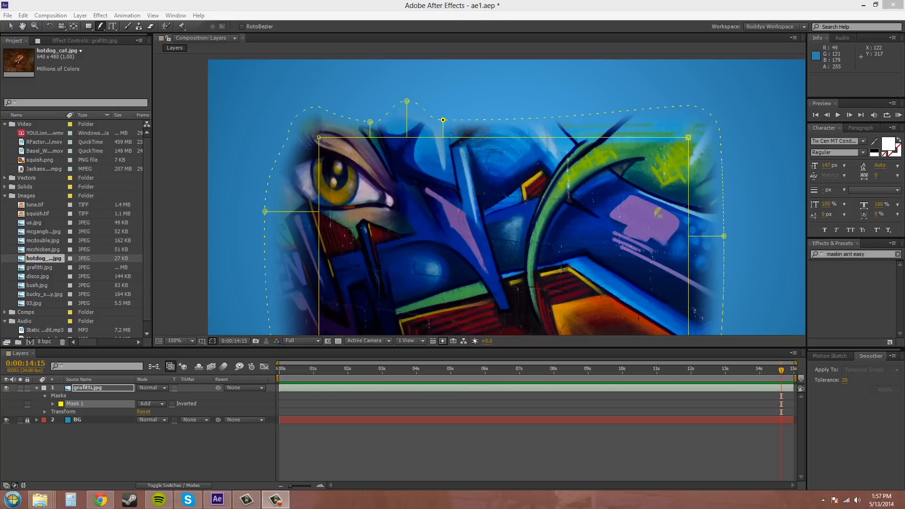
# Step: Set the feather radius of the feather point on the mask's right edge to 100
pyautogui.rightClick(724, 236)
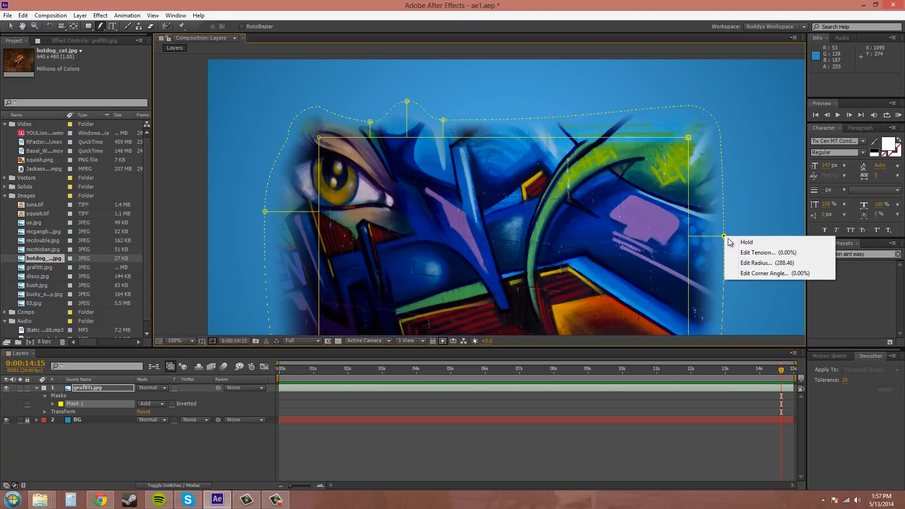
pyautogui.click(751, 261)
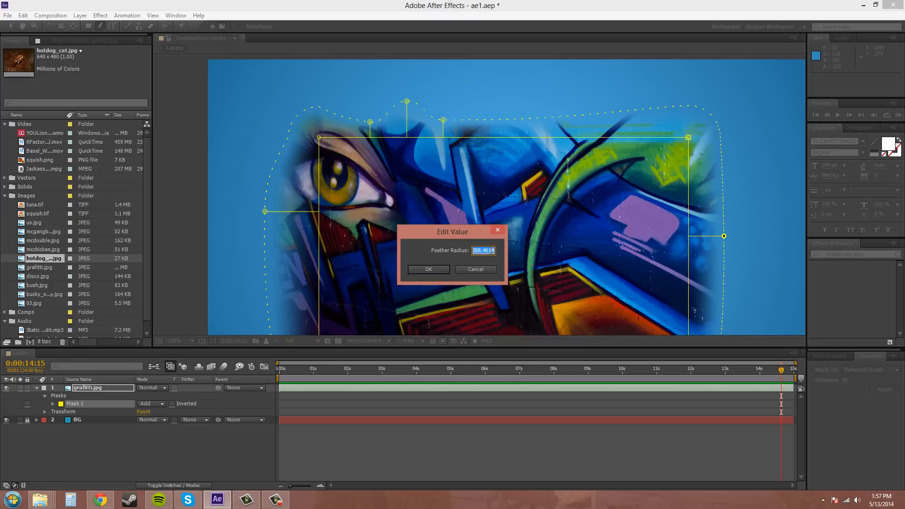
pyautogui.write('10')
pyautogui.write('0')
pyautogui.click(419, 270)
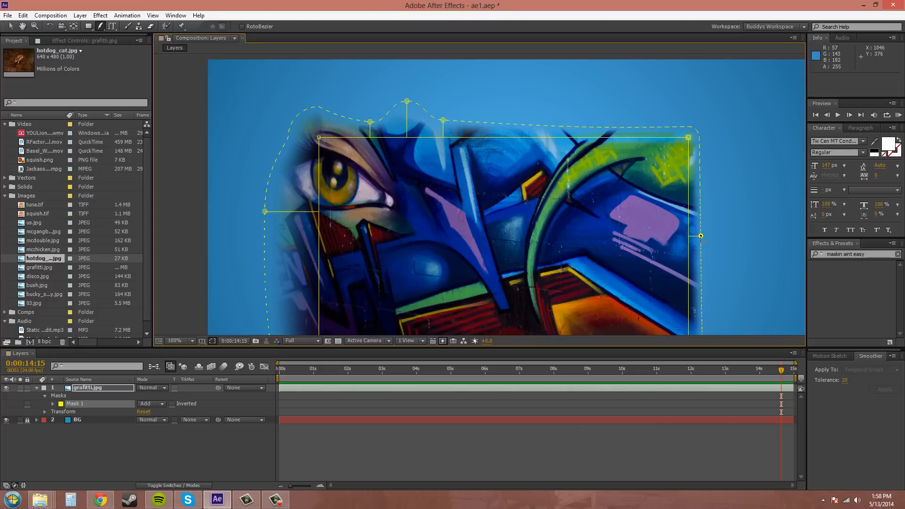
# Step: Pull the right-edge feather point outward to a radius of about 319, check its feather options, and deselect the mask
pyautogui.moveTo(701, 236); pyautogui.dragTo(729, 236)
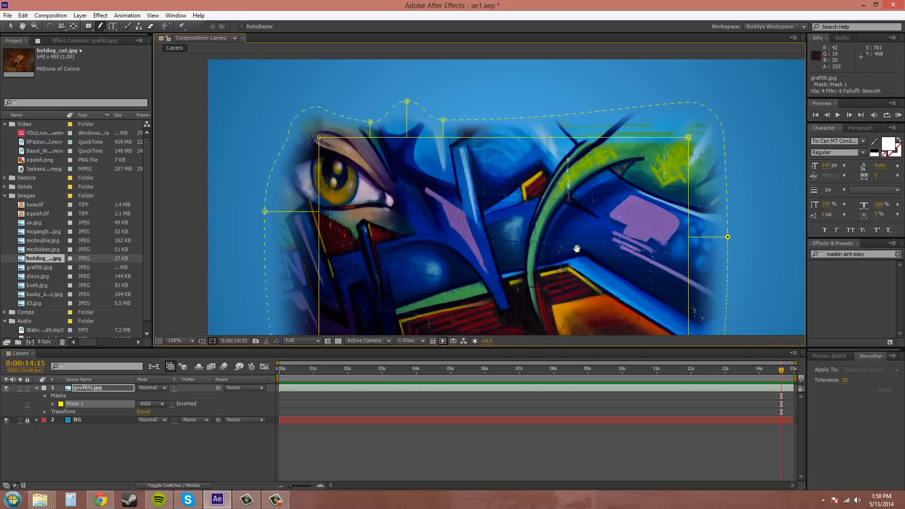
pyautogui.scroll(-3, 577, 241)
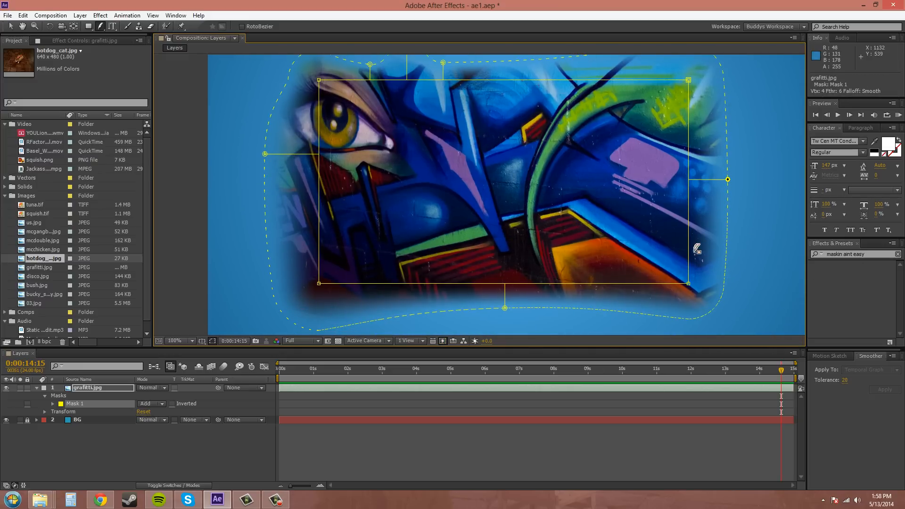
pyautogui.rightClick(728, 180)
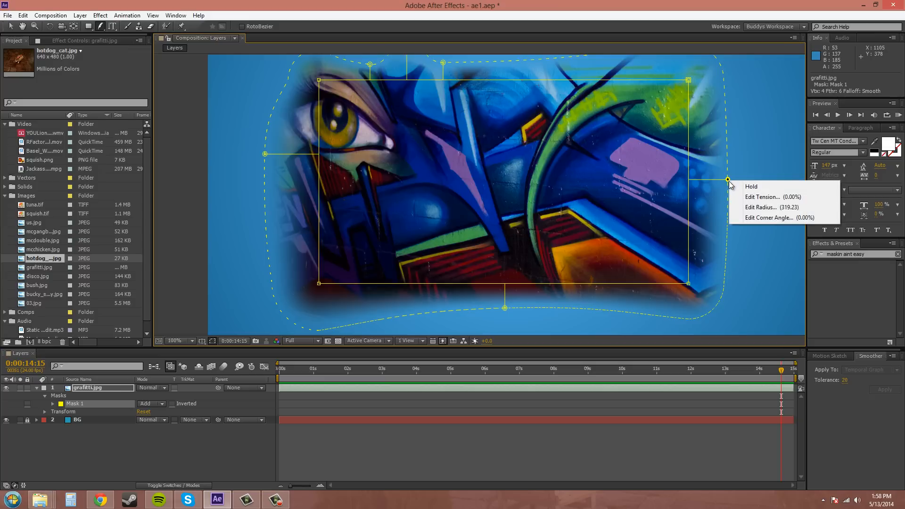
pyautogui.click(780, 268)
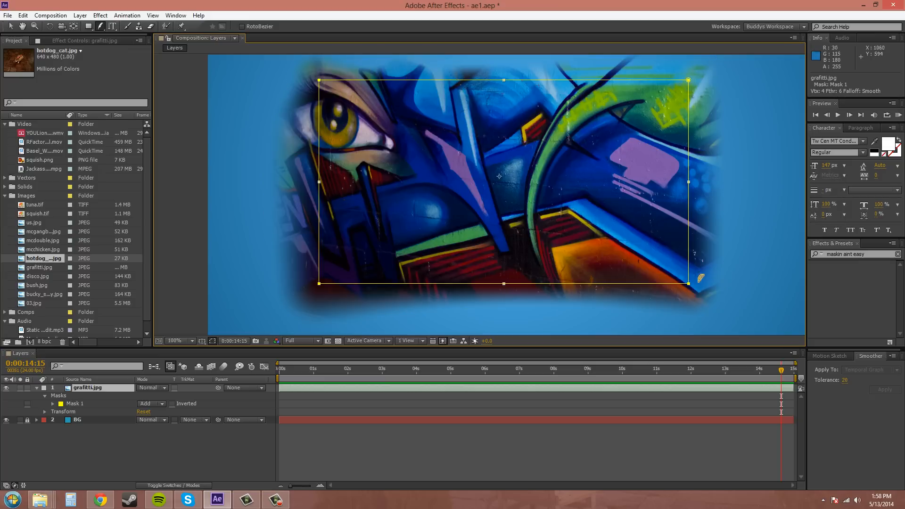
# Step: Reselect the mask, add a feather point at its lower-right corner, and set that point's feather corner angle to 45
pyautogui.click(660, 284)
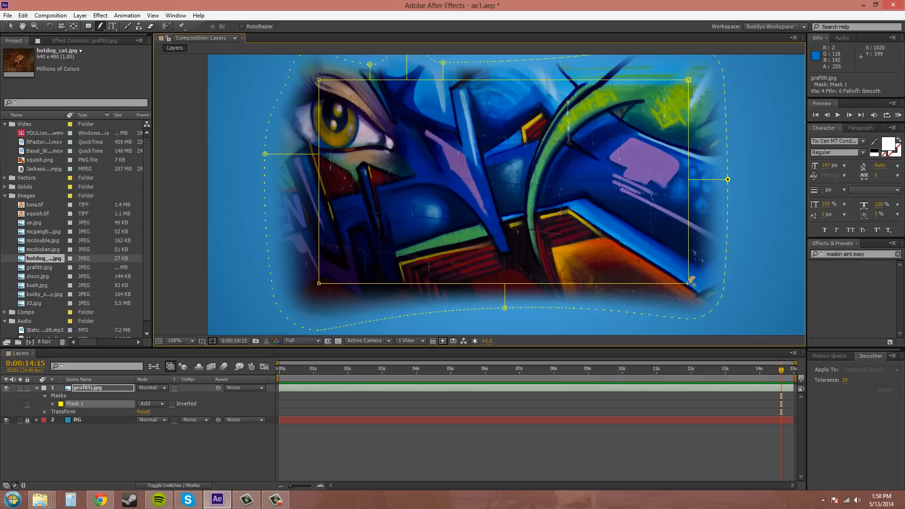
pyautogui.moveTo(691, 281); pyautogui.dragTo(720, 297)
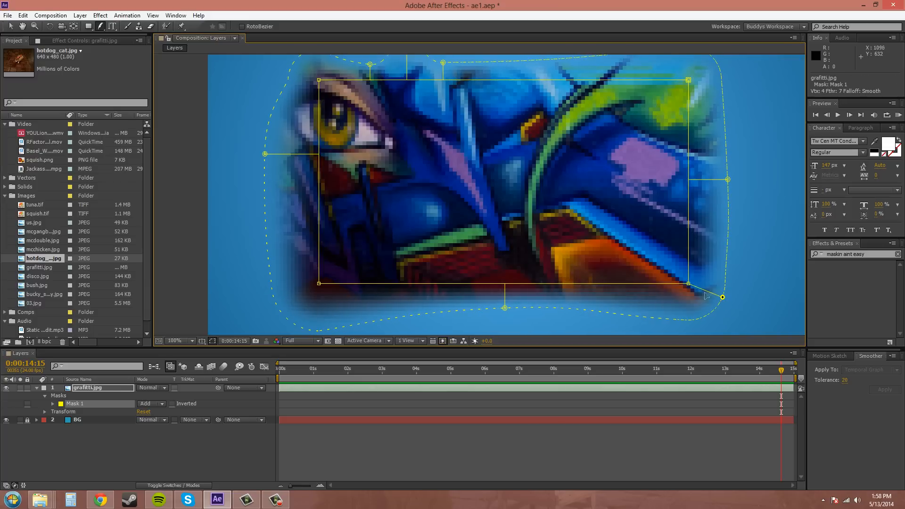
pyautogui.rightClick(689, 284)
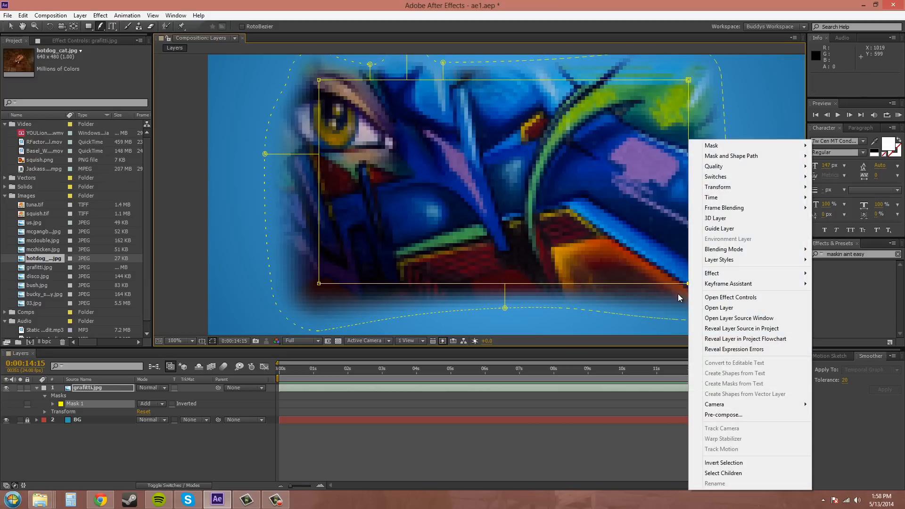
pyautogui.click(667, 323)
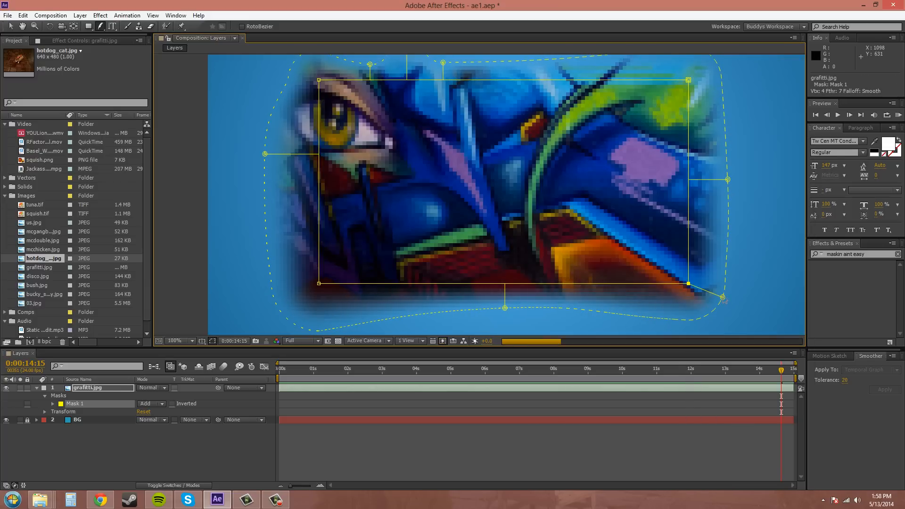
pyautogui.rightClick(724, 297)
pyautogui.click(750, 334)
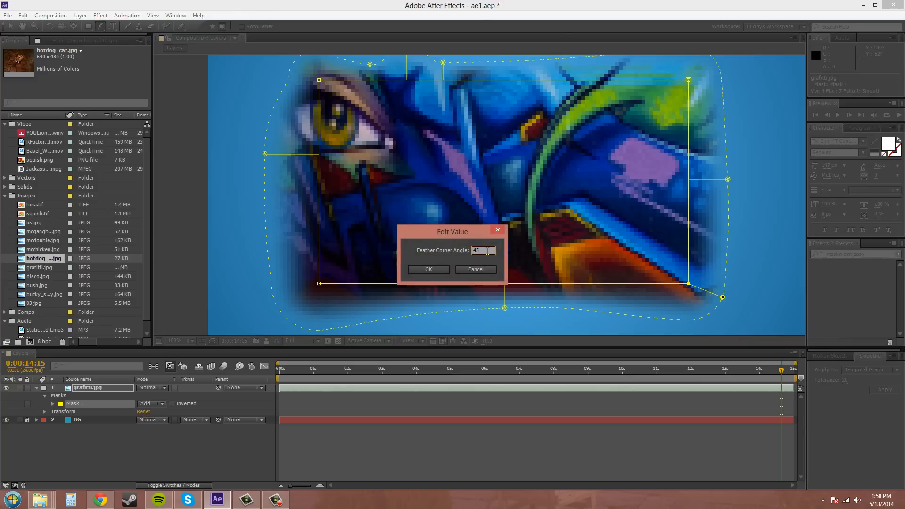
pyautogui.press('Return')
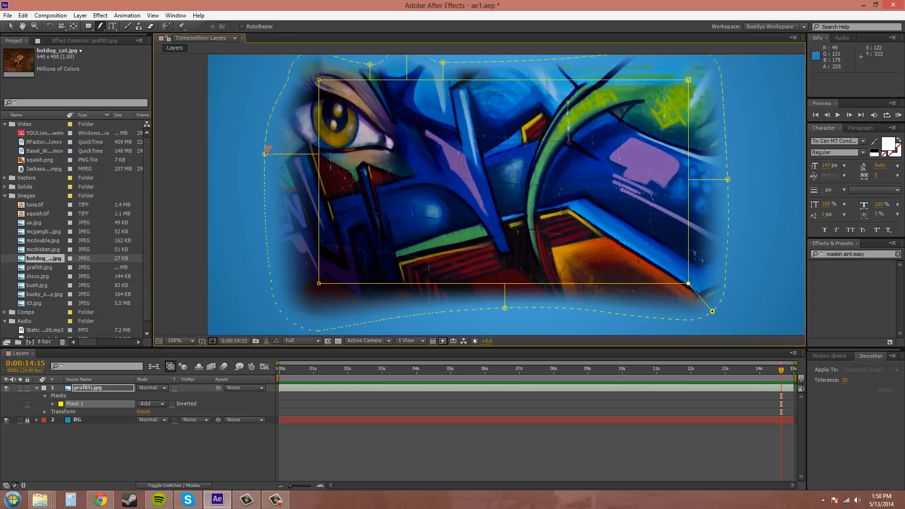
# Step: Remove the feather points on the mask's left edge, bottom edge, lower-right corner and right edge
pyautogui.moveTo(265, 154); pyautogui.dragTo(319, 153)
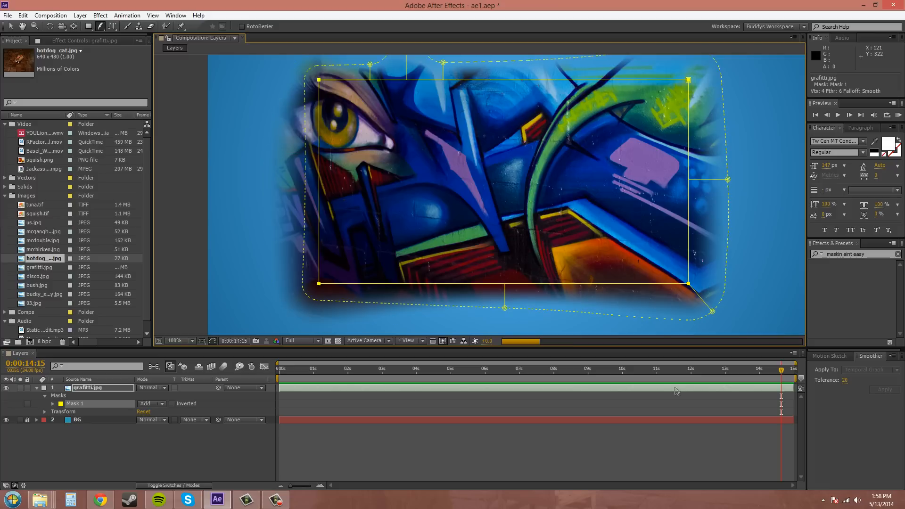
pyautogui.keyDown('alt'); pyautogui.click(506, 307); pyautogui.keyUp('alt')
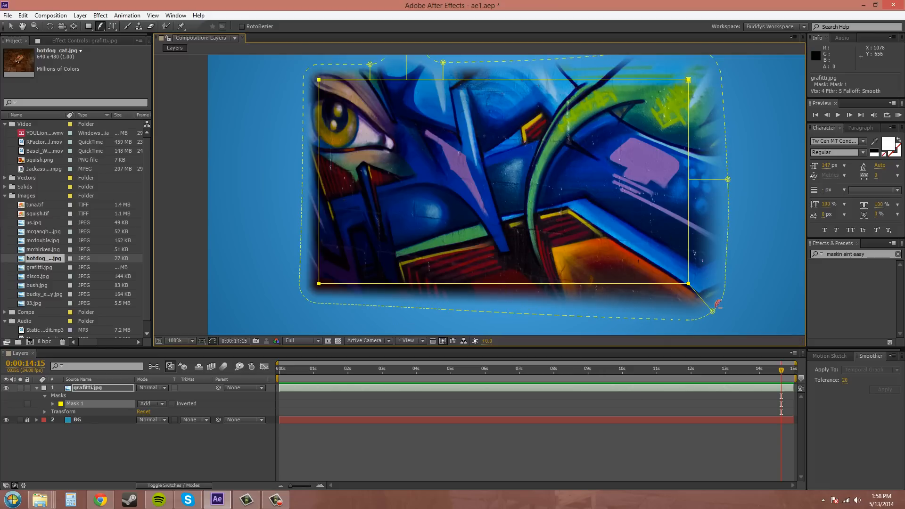
pyautogui.keyDown('alt'); pyautogui.click(715, 310); pyautogui.keyUp('alt')
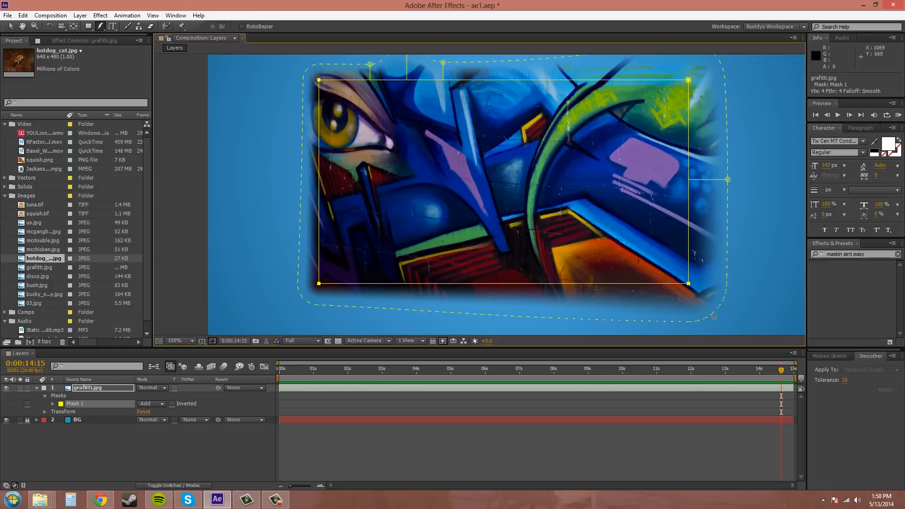
pyautogui.keyDown('alt'); pyautogui.click(728, 180); pyautogui.keyUp('alt')
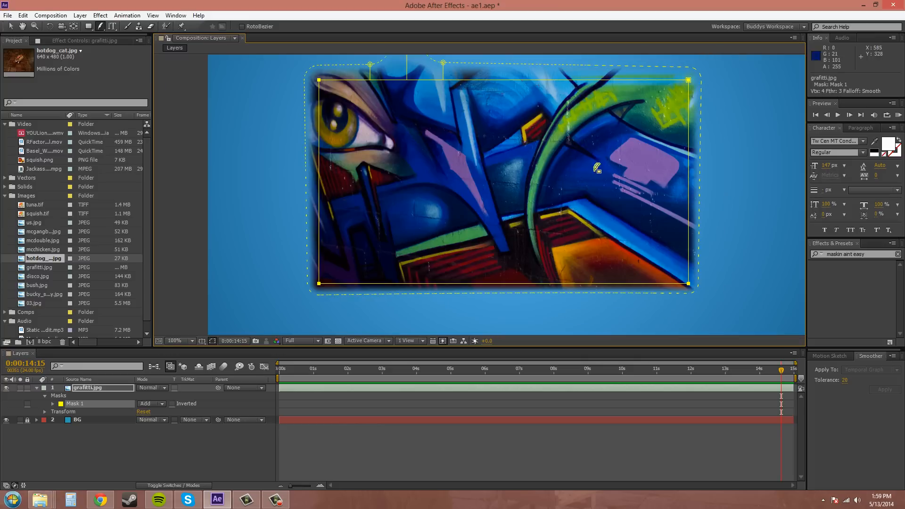
# Step: Remove the three feather points along the mask's top edge
pyautogui.moveTo(741, 155); pyautogui.dragTo(756, 198)
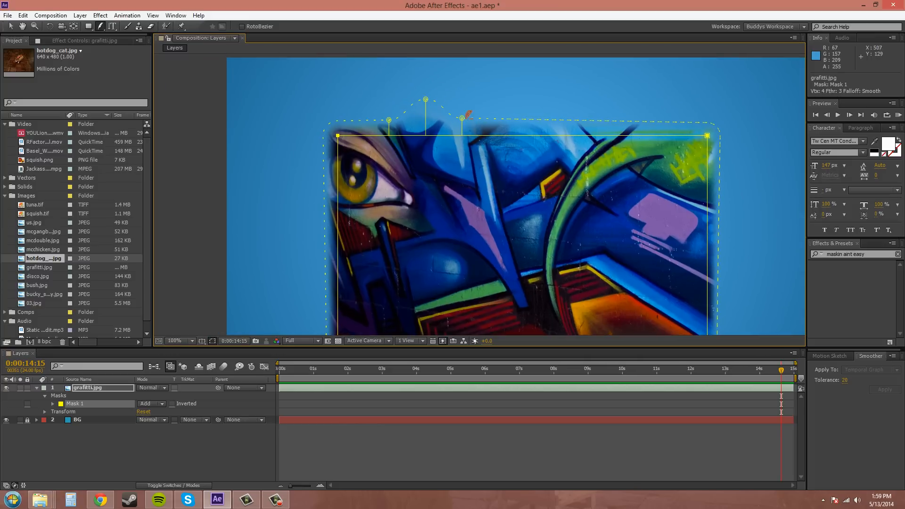
pyautogui.keyDown('alt'); pyautogui.click(463, 118); pyautogui.keyUp('alt')
pyautogui.keyDown('alt'); pyautogui.click(426, 99); pyautogui.keyUp('alt')
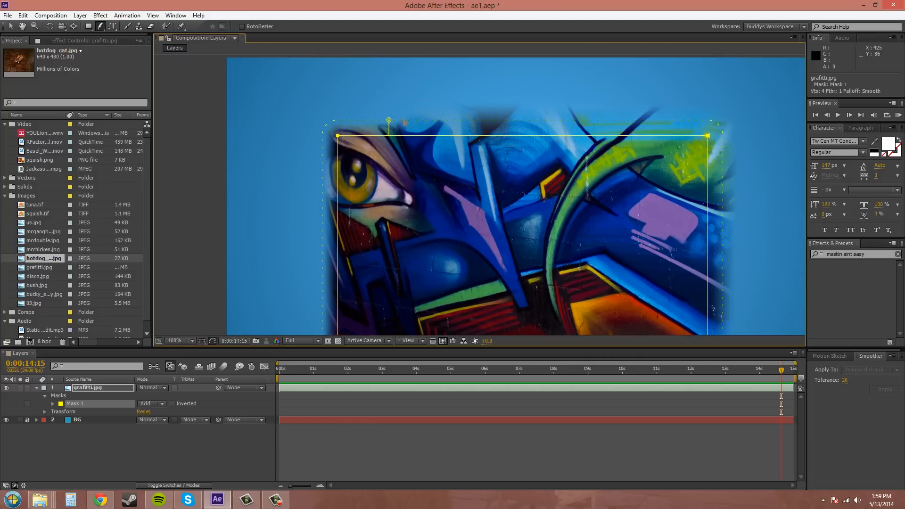
pyautogui.keyDown('alt'); pyautogui.click(389, 119); pyautogui.keyUp('alt')
pyautogui.moveTo(536, 229); pyautogui.dragTo(564, 198)
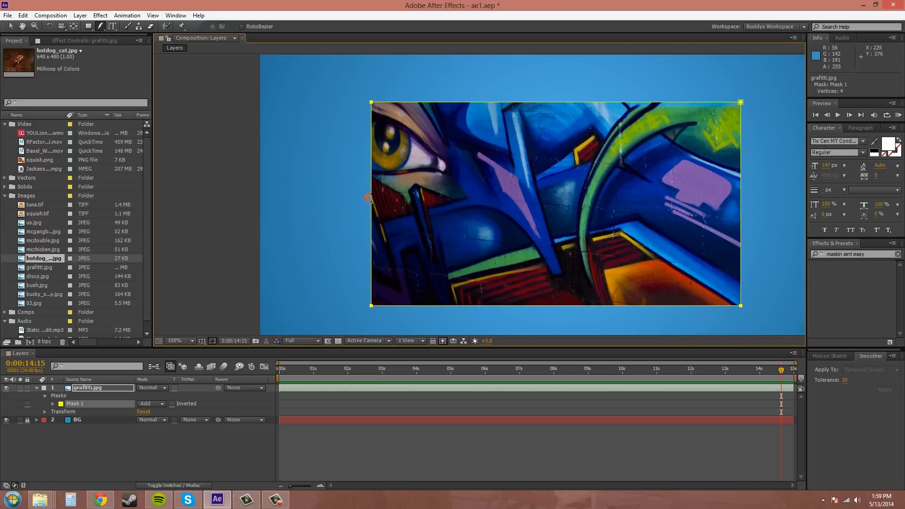
pyautogui.press('Tab')
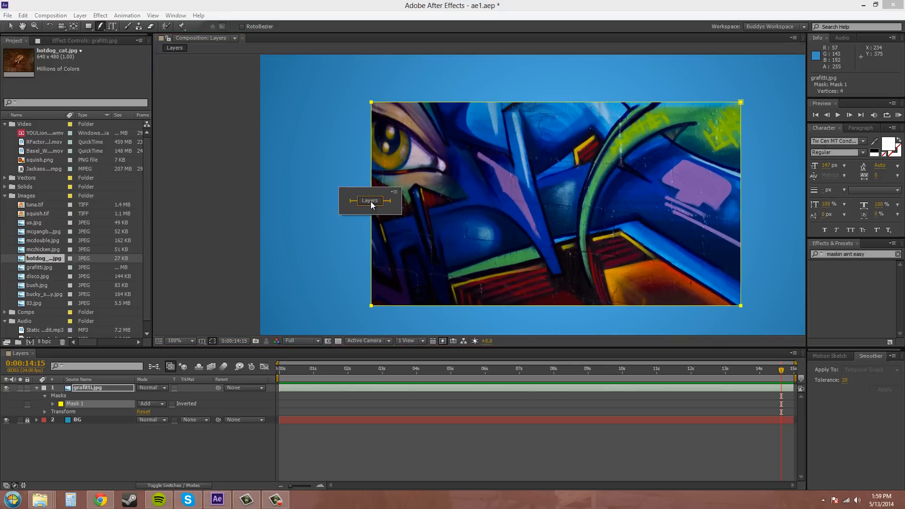
pyautogui.keyDown('ctrl'); pyautogui.click(374, 231); pyautogui.keyUp('ctrl')
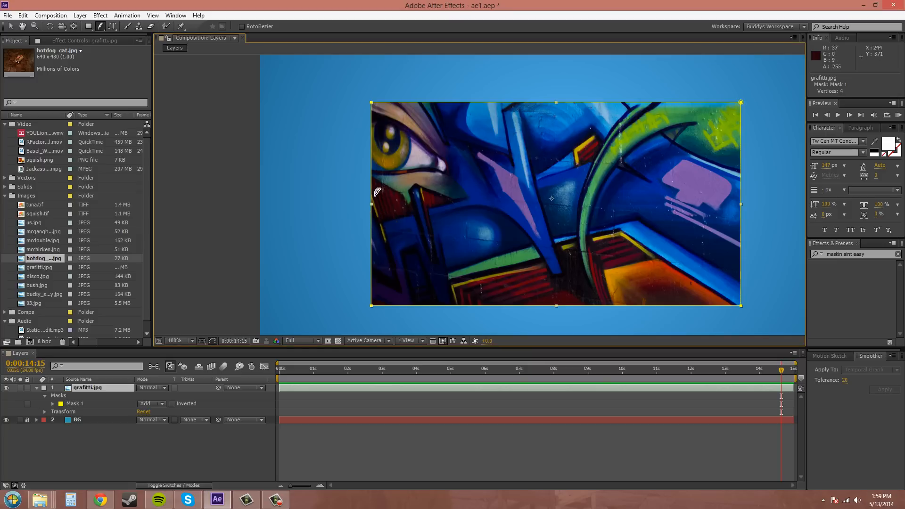
pyautogui.keyDown('ctrl'); pyautogui.click(360, 233); pyautogui.keyUp('ctrl')
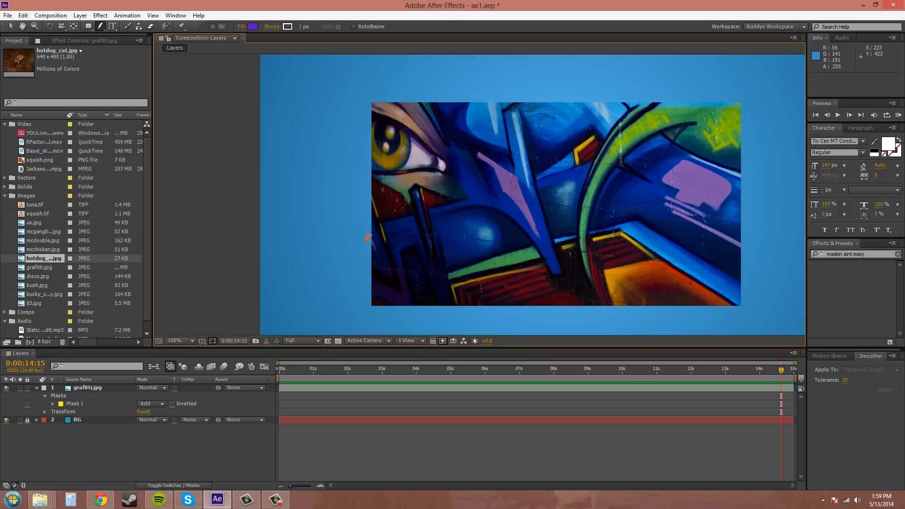
# Step: Select Mask 1 on the grafitti.jpg layer with the Mask Feather tool and feather only its left edge outward, using held feather points at both left corners
pyautogui.click(11, 26)
pyautogui.click(485, 236)
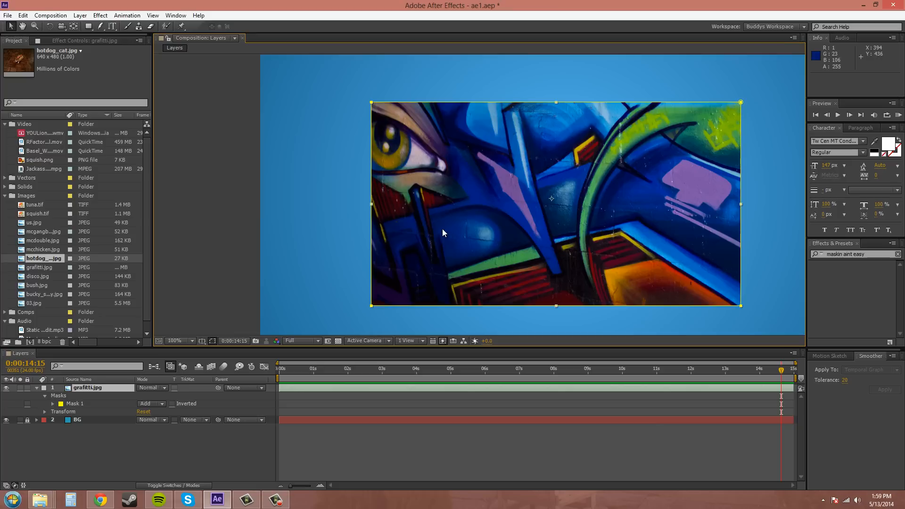
pyautogui.press('g')
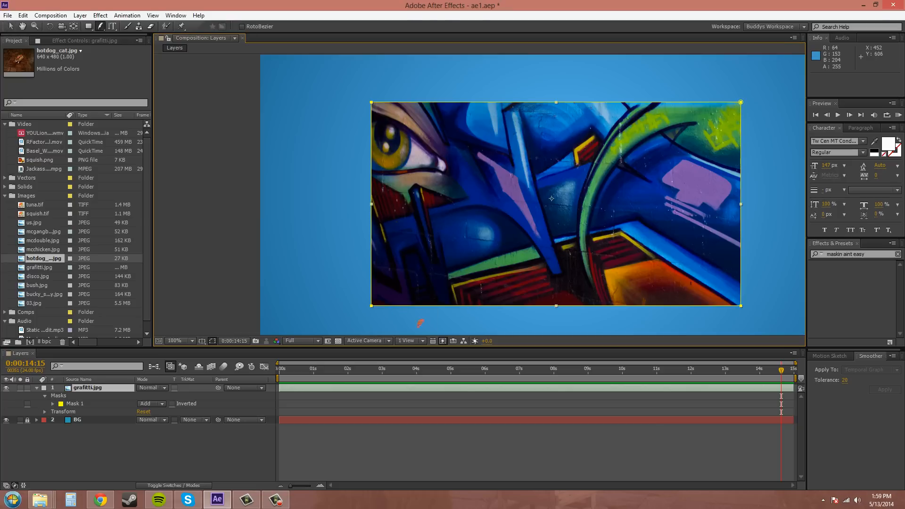
pyautogui.click(71, 404)
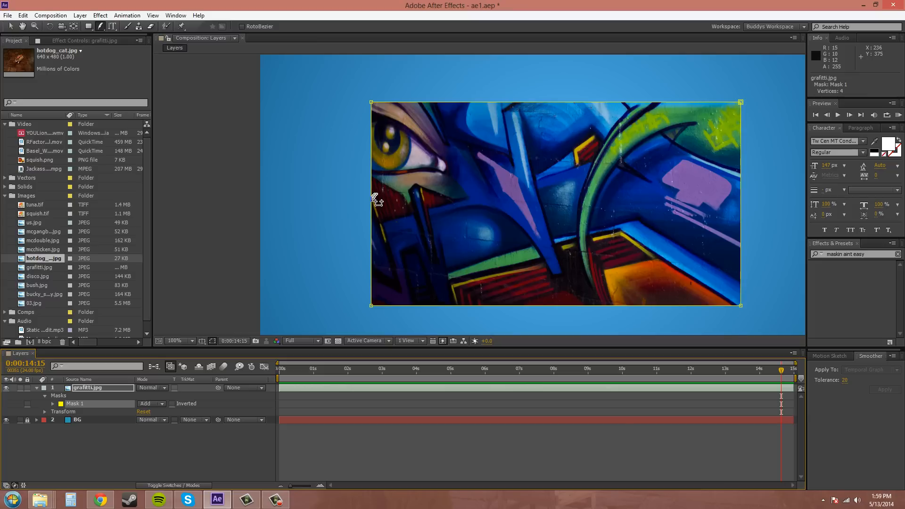
pyautogui.moveTo(375, 199); pyautogui.dragTo(309, 194)
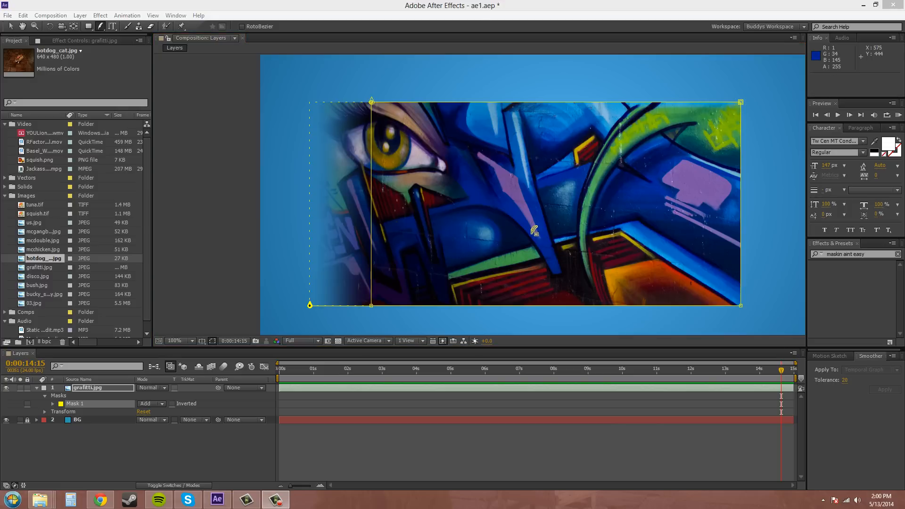
pyautogui.rightClick(317, 300)
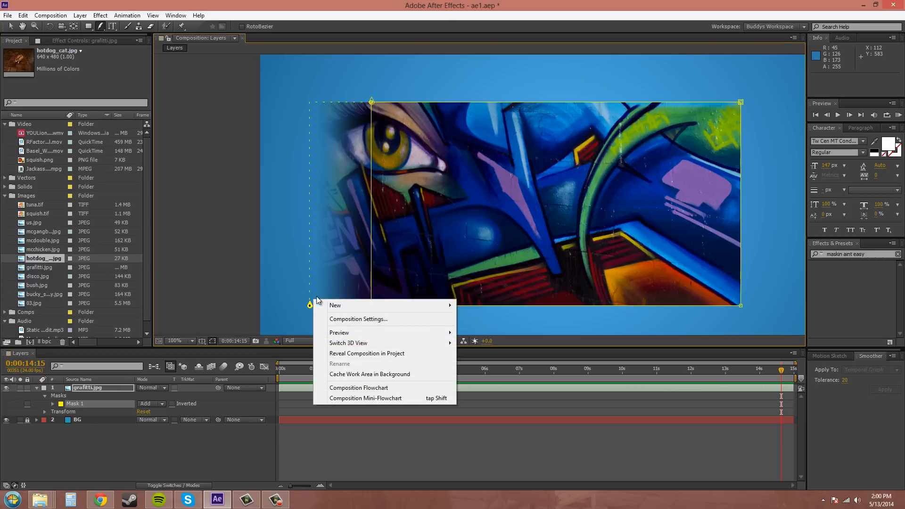
pyautogui.rightClick(327, 286)
pyautogui.rightClick(282, 290)
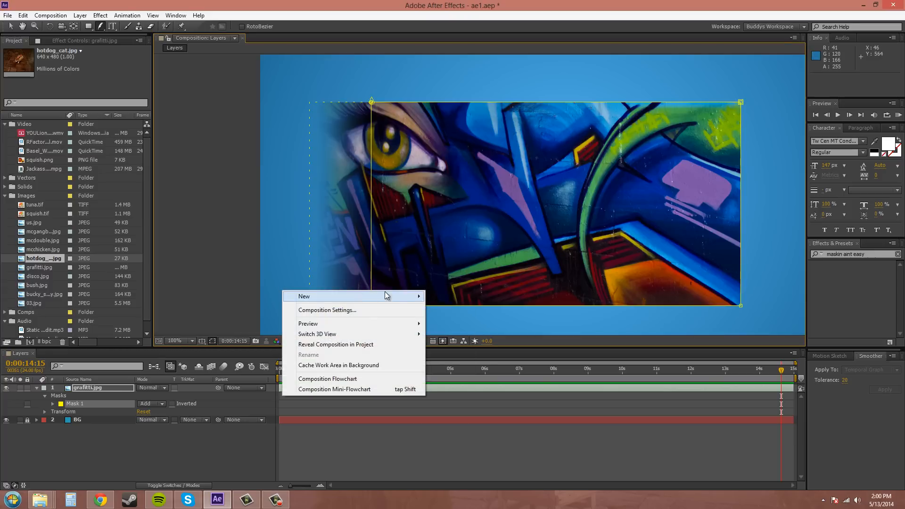
pyautogui.rightClick(285, 272)
pyautogui.click(279, 316)
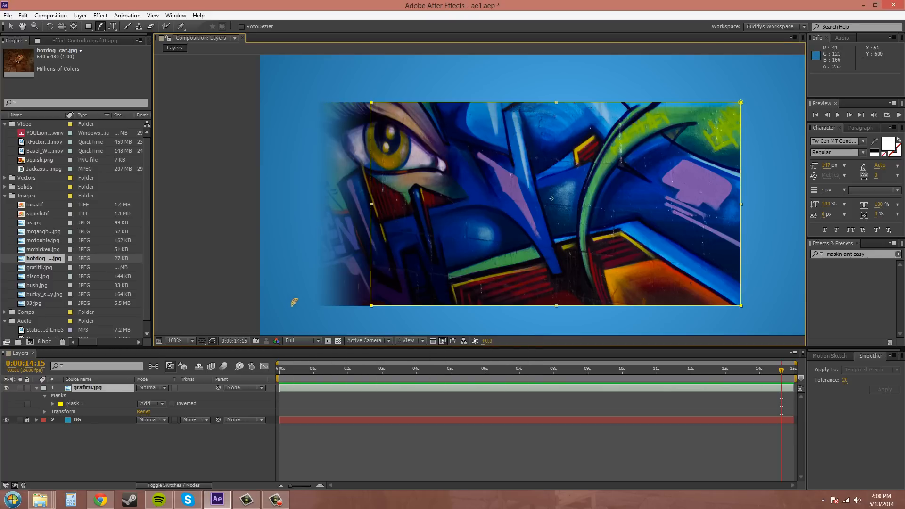
# Step: Reselect the mask by its lower-left feather point and change the mask's feather falloff to Linear
pyautogui.moveTo(372, 306); pyautogui.dragTo(309, 305)
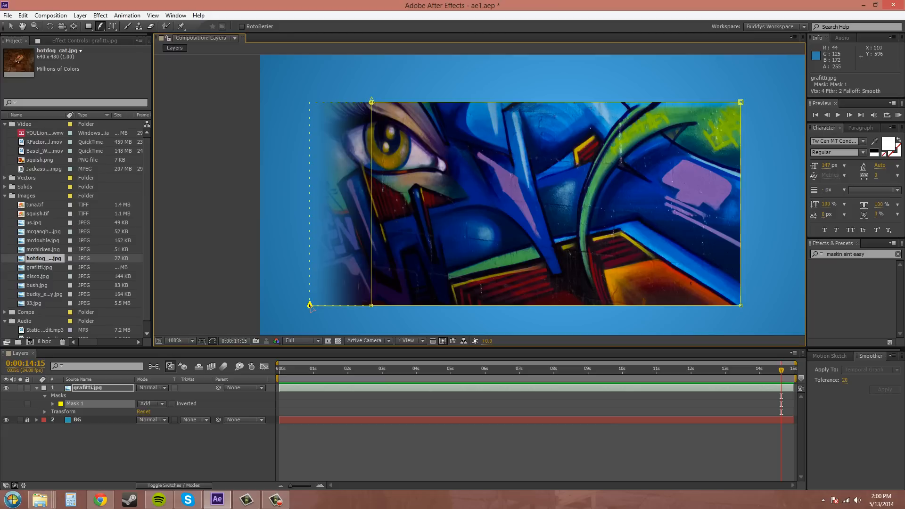
pyautogui.rightClick(372, 307)
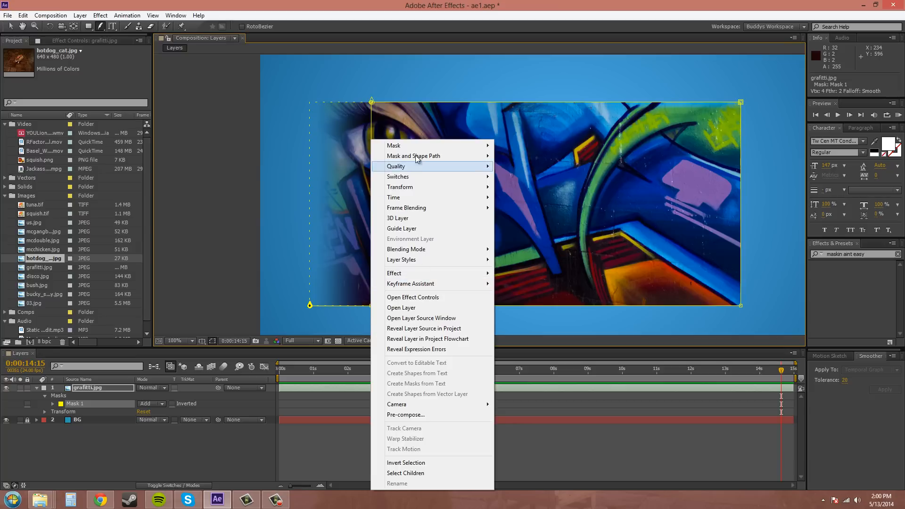
pyautogui.moveTo(430, 148)
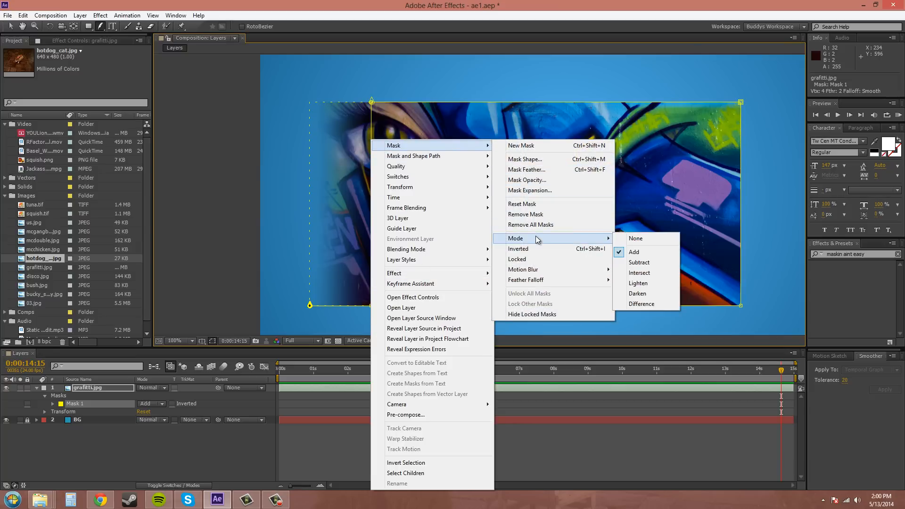
pyautogui.moveTo(543, 281)
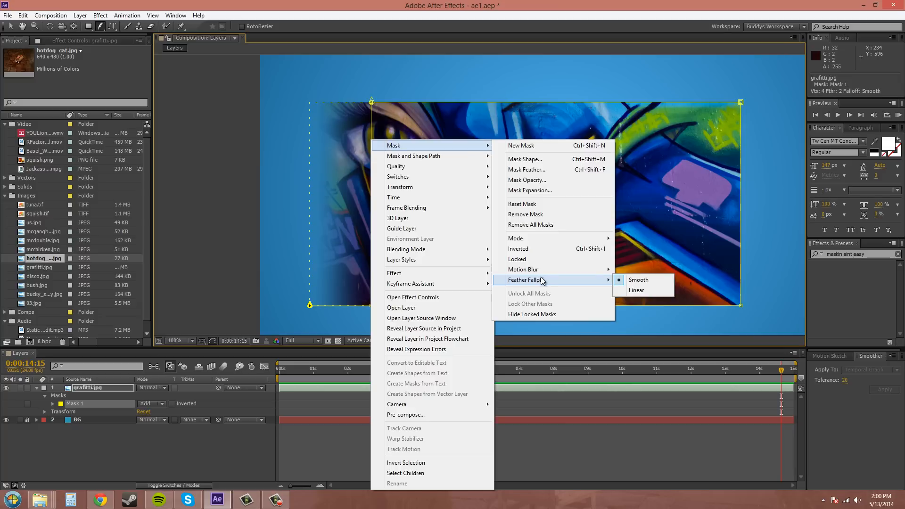
pyautogui.click(637, 290)
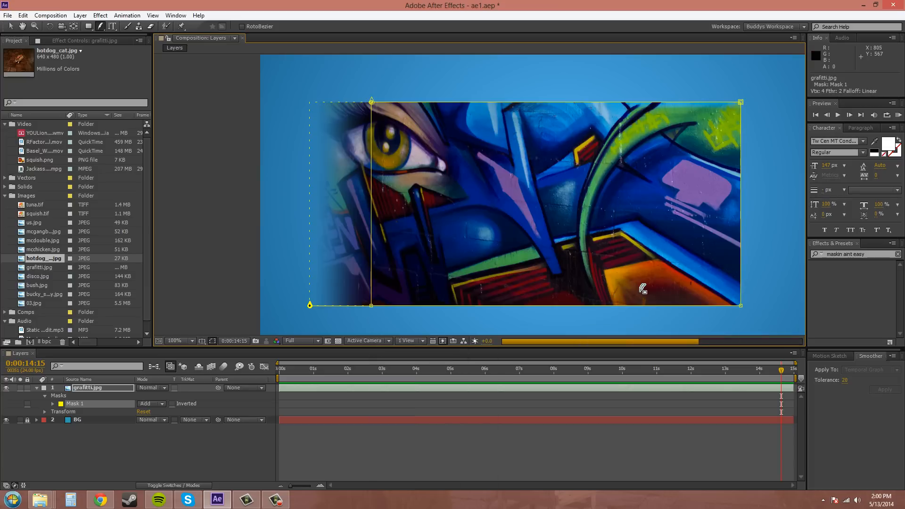